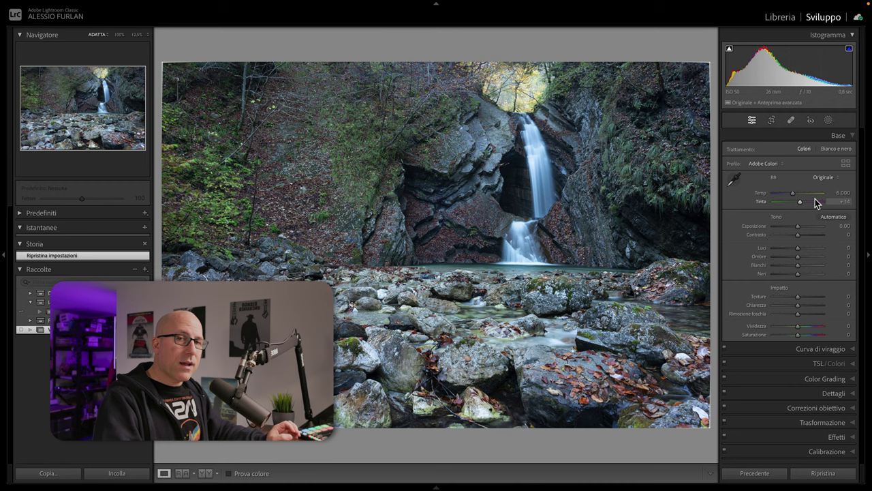
- Sample white balance with the eyedropper, reset all edits, then test a darker Exposure
left_click(734, 181)
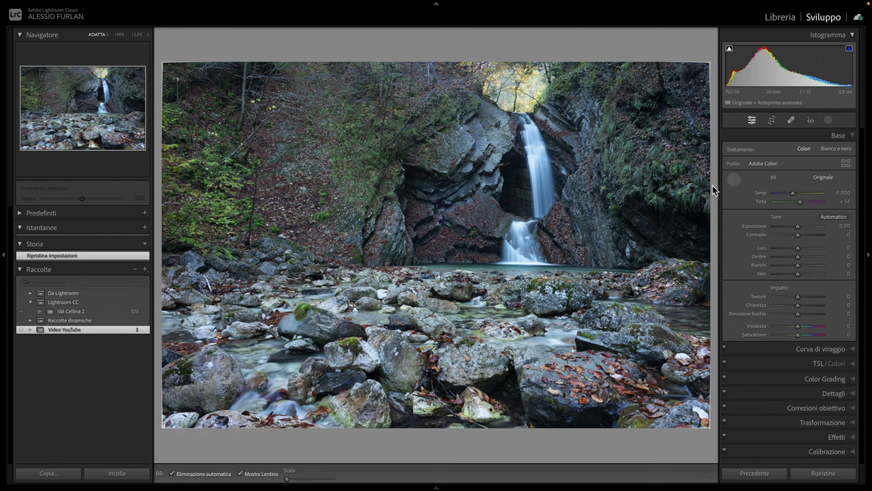
left_click(536, 165)
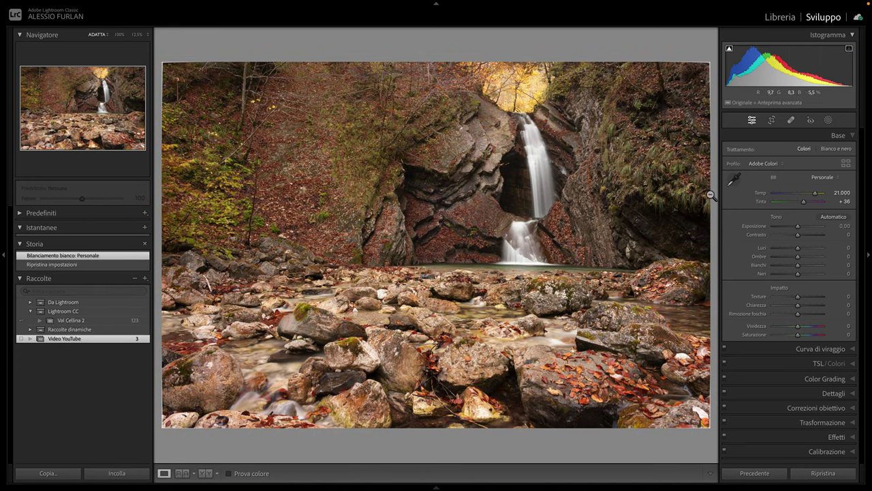
left_click(821, 472)
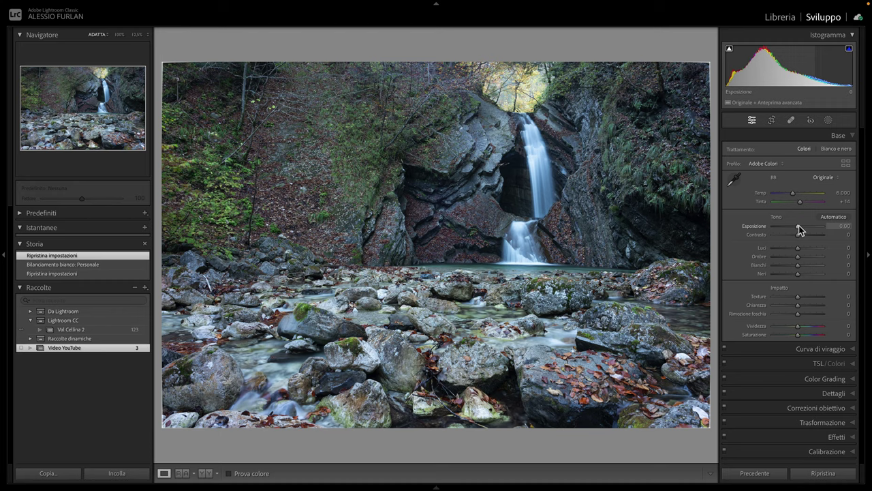
left_click_drag(799, 230, 793, 227)
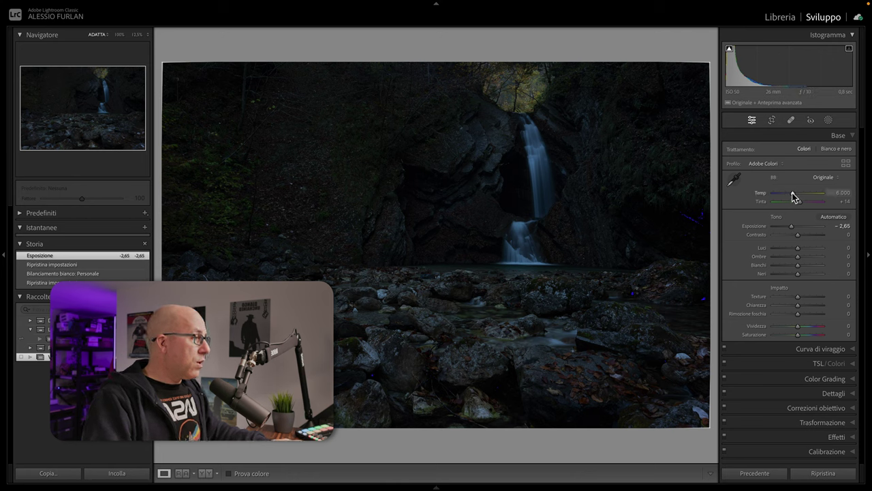
- Warm Temp to 14,551, reset Exposure to 0, and compare with the Before view
left_click_drag(793, 196, 800, 196)
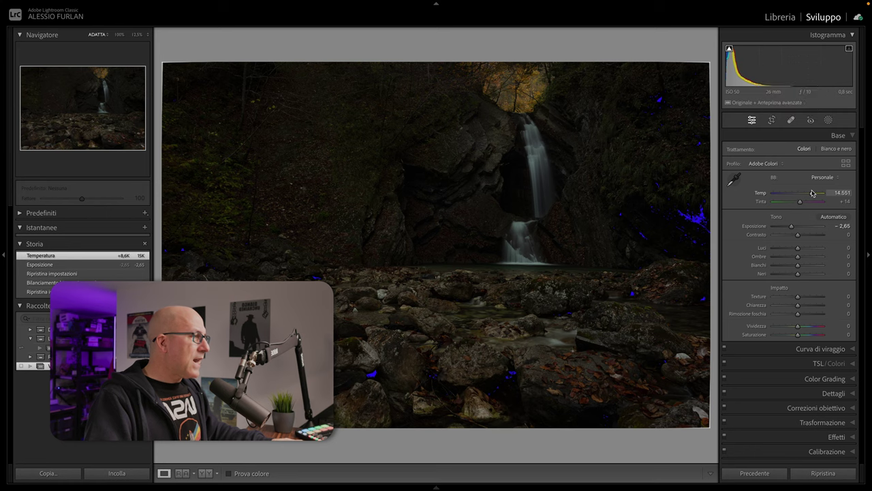
double_click(760, 226)
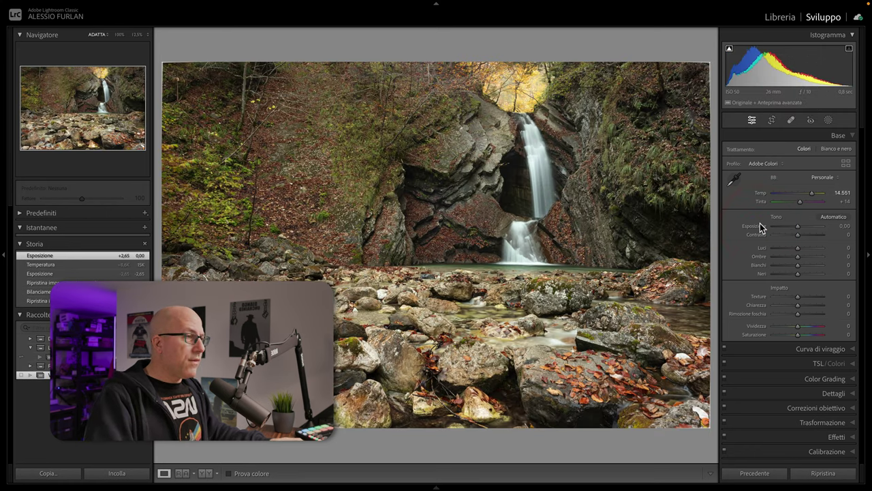
key("backslash")
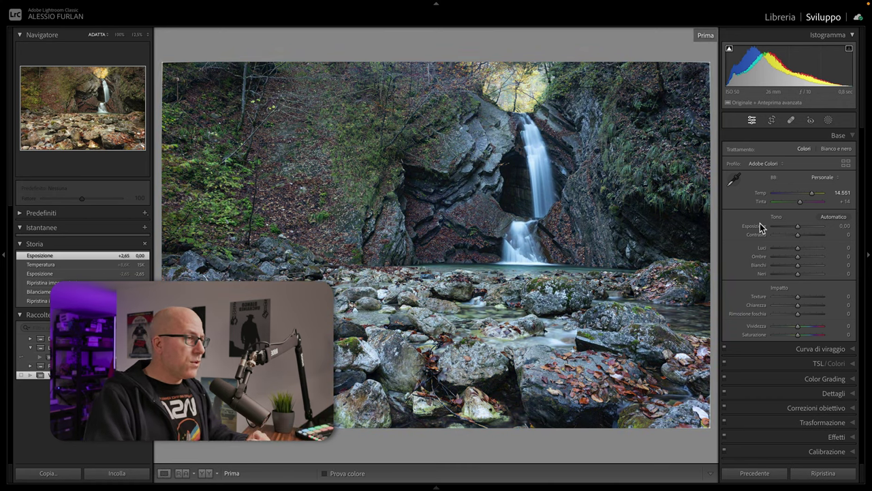
key("backslash")
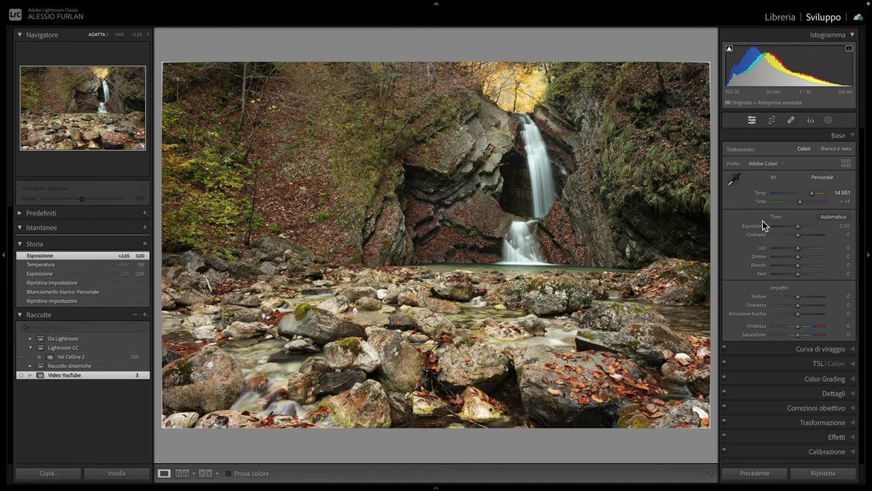
- Apply Auto tone, set Texture, Clarity and Dehaze to +10, and keep the shadow clipping warning on
left_click(824, 216)
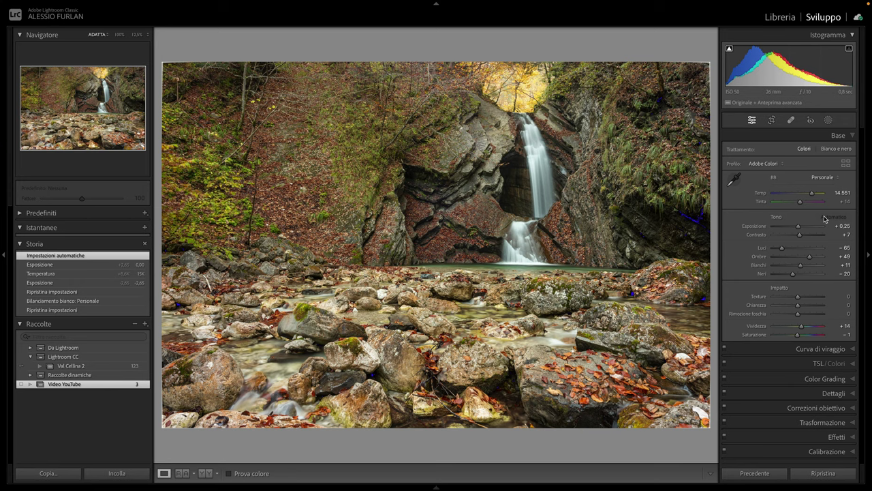
key("backslash")
key("backslash")
key("Tab")
type("10")
key("Tab")
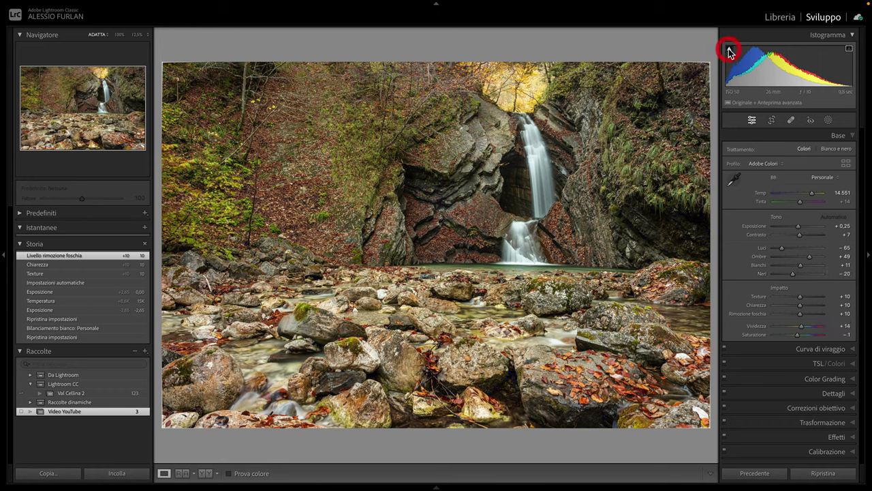
left_click(729, 50)
- Set Blacks to +18, reset Vibrance and Saturation to 0, and raise Contrast to +18
left_click(799, 273)
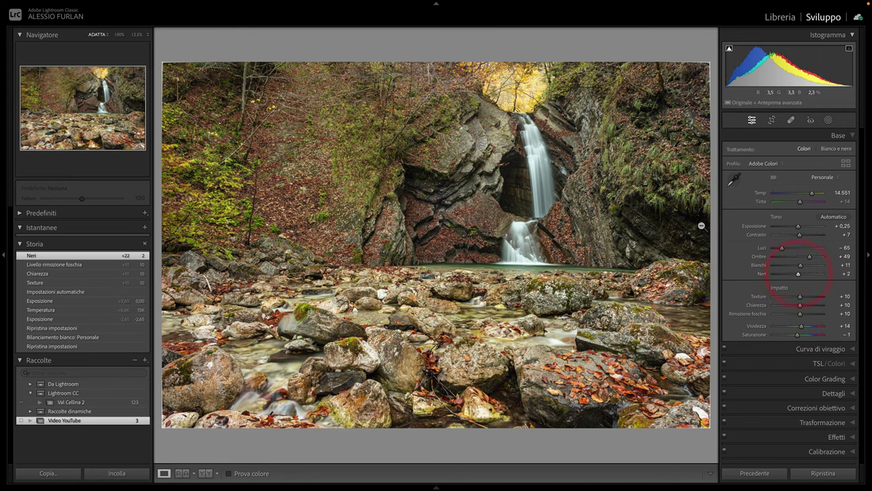
left_click(801, 273)
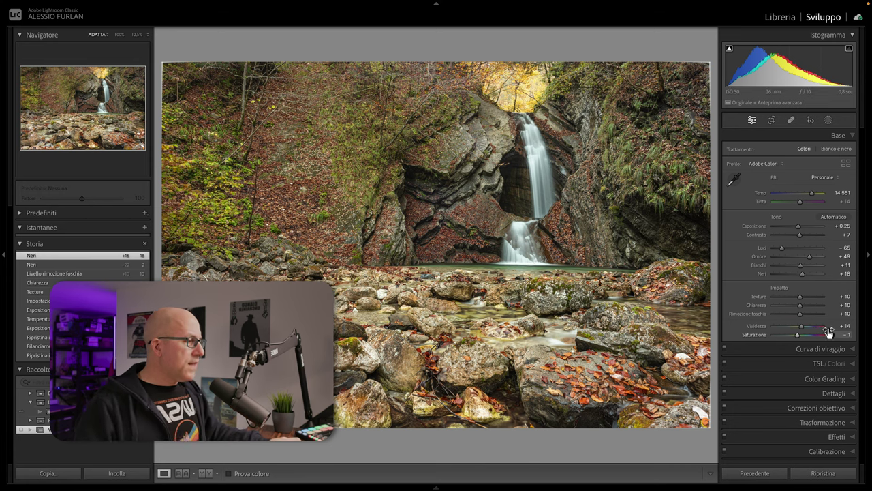
double_click(758, 330)
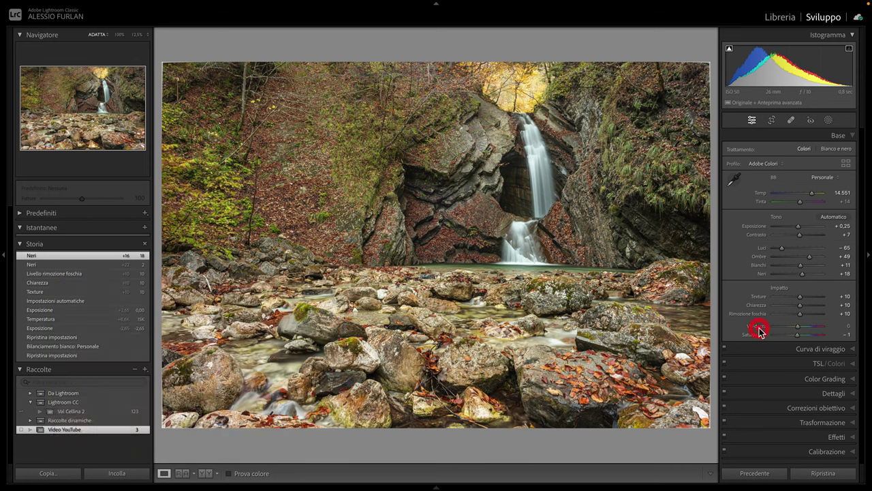
double_click(756, 335)
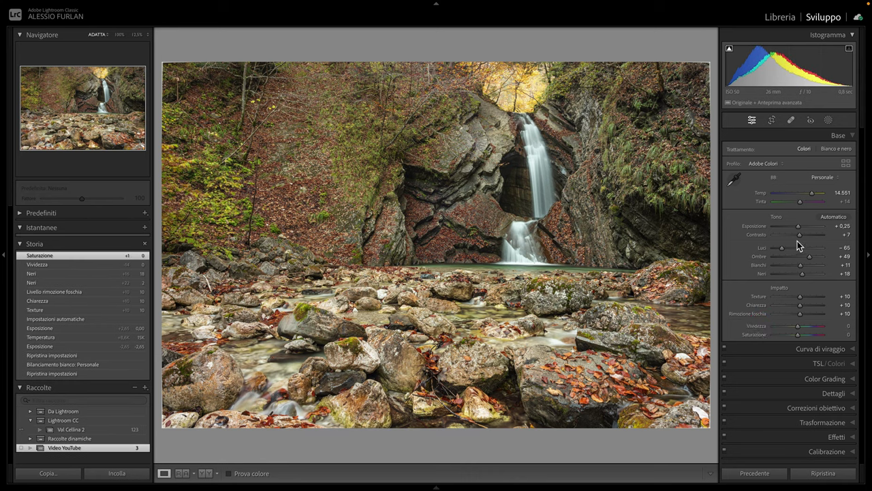
left_click_drag(798, 234, 801, 234)
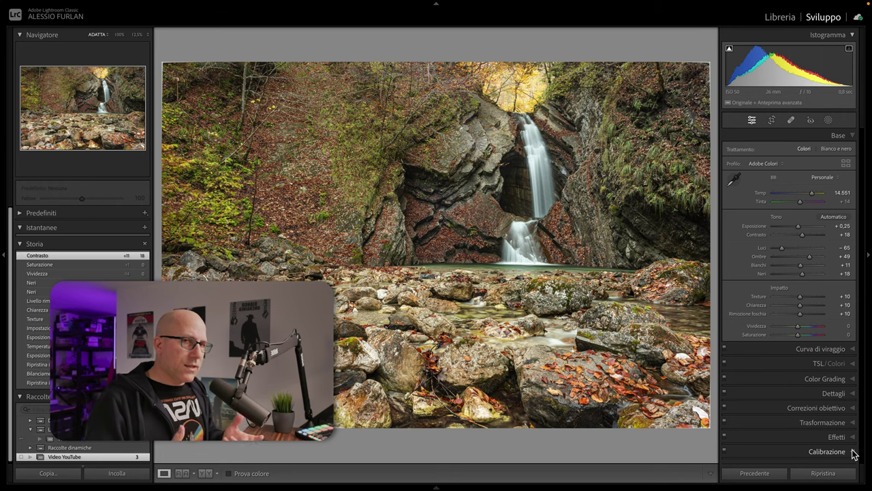
- In Calibration, set Red Primary Hue to −33 and Saturation to +47
left_click(854, 453)
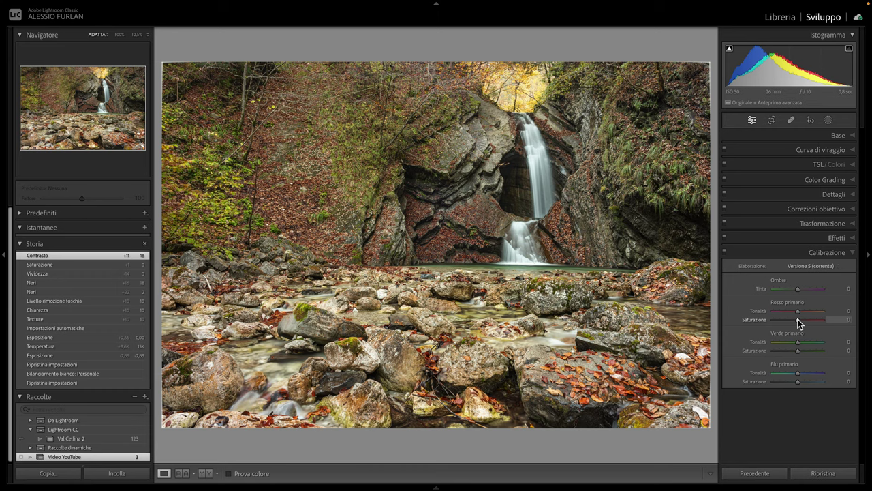
left_click_drag(797, 319, 803, 318)
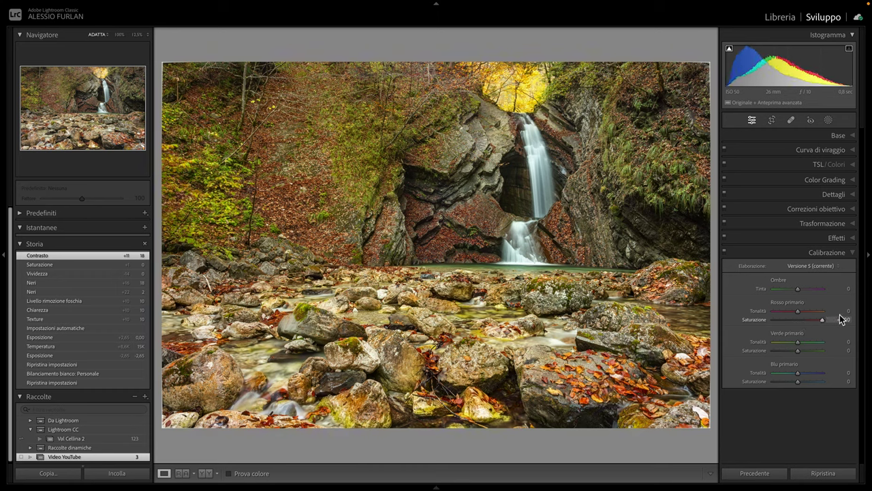
left_click(809, 319)
left_click_drag(830, 314, 812, 314)
left_click(809, 317)
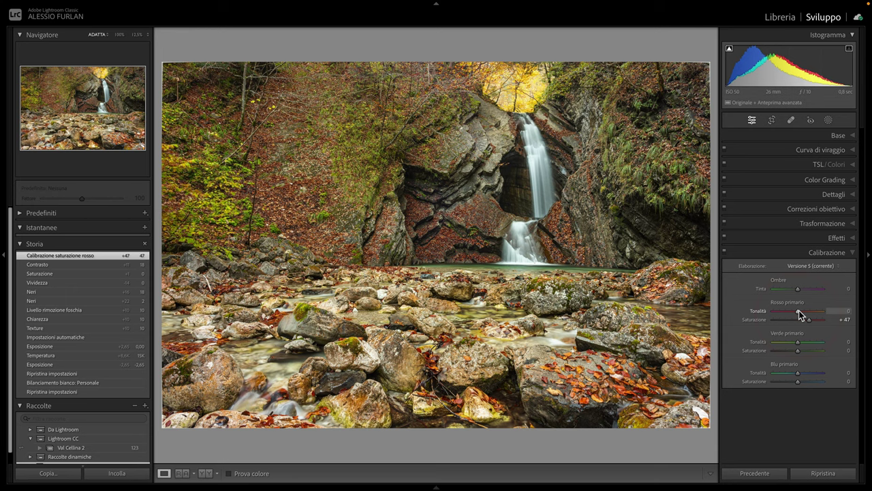
mouse_move(799, 311)
left_mouse_down()
mouse_move(828, 311)
mouse_move(774, 315)
left_mouse_up()
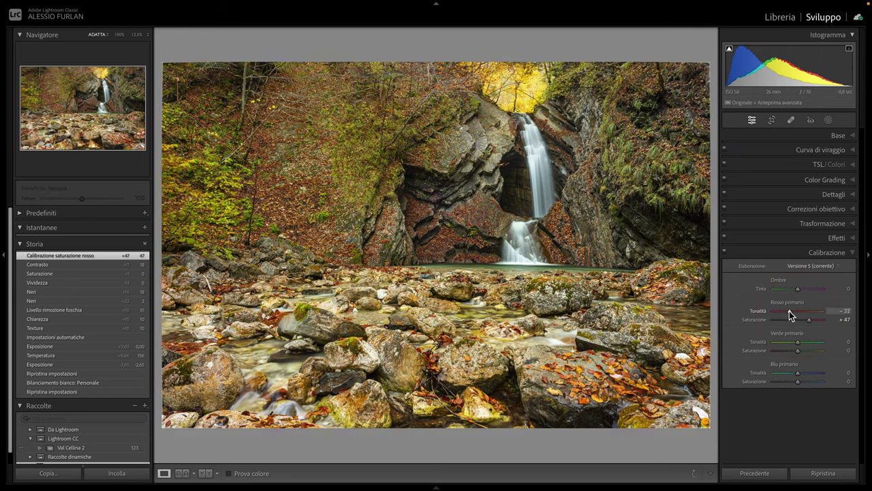
left_click(774, 315)
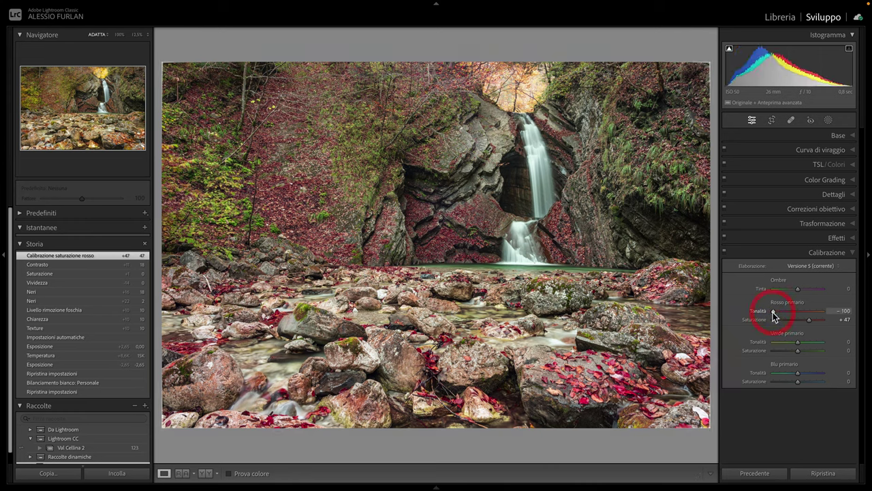
mouse_move(773, 312)
left_mouse_down()
mouse_move(799, 310)
mouse_move(790, 309)
left_mouse_up()
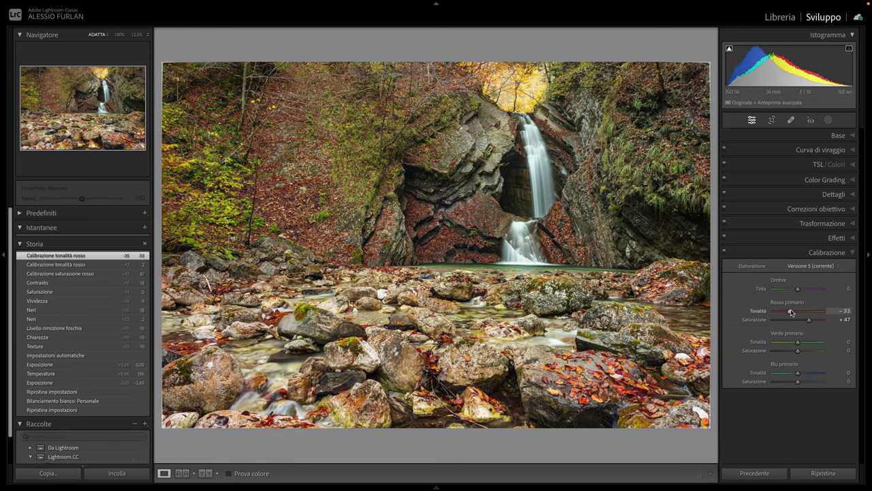
left_click(725, 252)
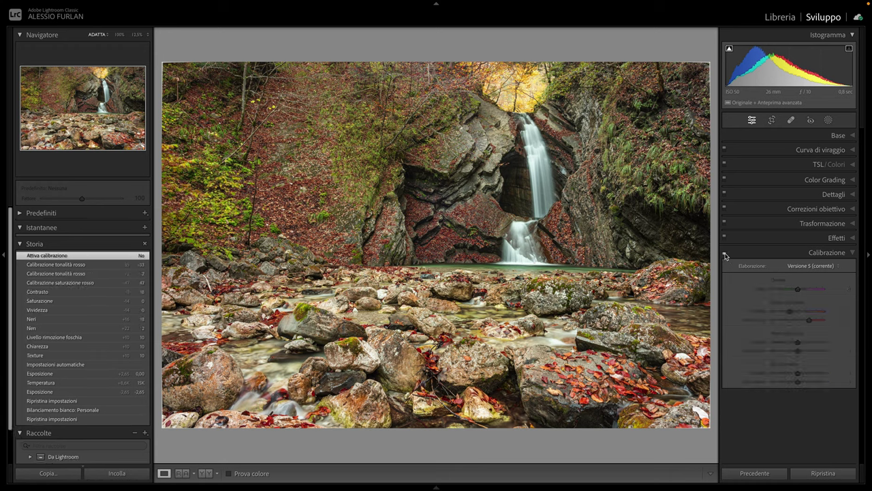
left_click(724, 253)
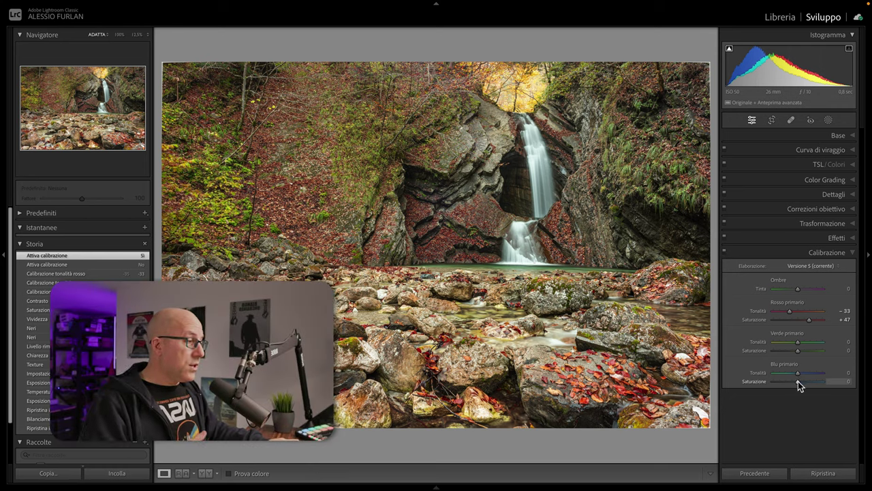
- Set Blue Primary Hue to −35 and Saturation to +38, then compare with the original
left_click_drag(798, 382, 817, 384)
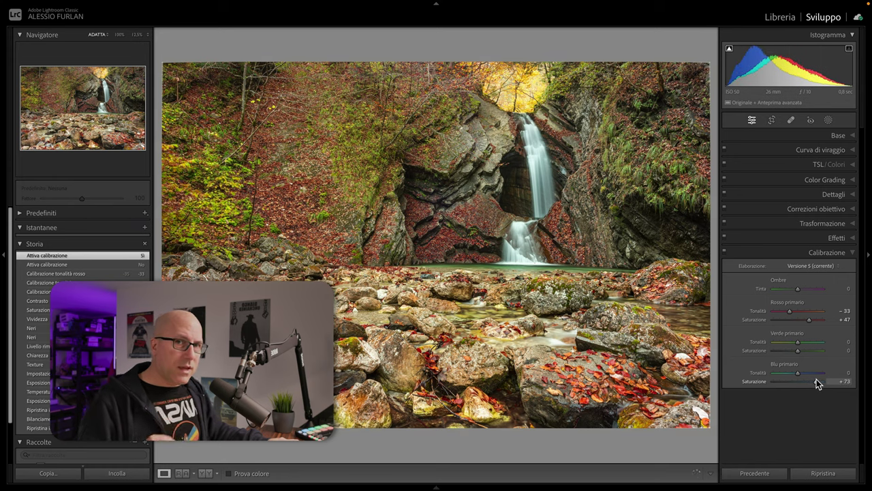
mouse_move(817, 384)
left_mouse_down()
mouse_move(831, 383)
mouse_move(798, 385)
mouse_move(837, 382)
mouse_move(799, 385)
mouse_move(808, 386)
mouse_move(780, 375)
mouse_move(791, 373)
left_mouse_up()
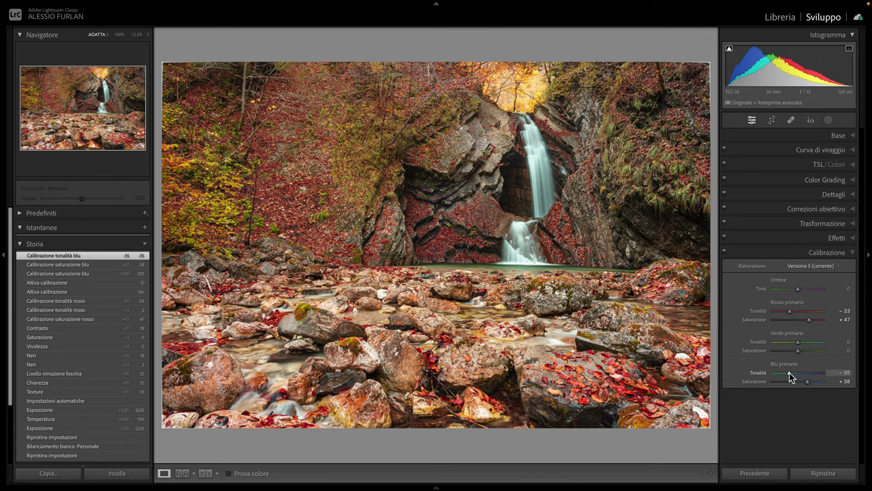
key("backslash")
key("backslash")
- Set Green Primary Saturation to −15, then switch the Calibration panel off
left_click(724, 253)
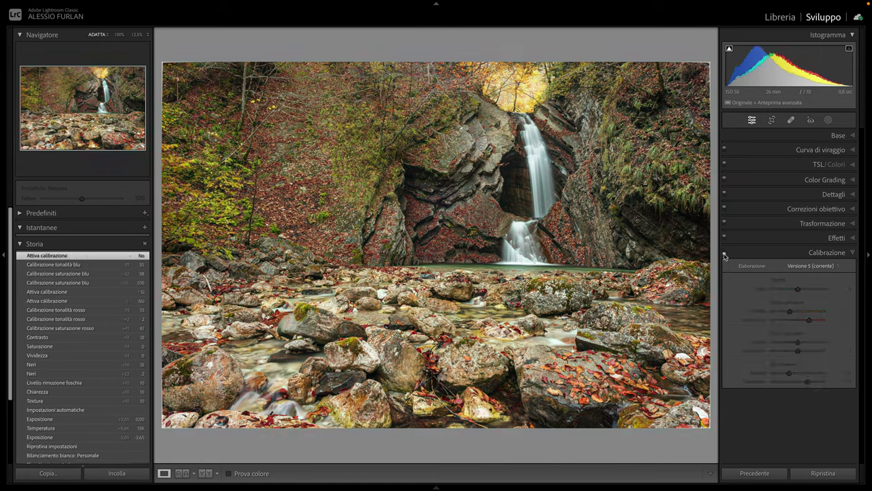
left_click(724, 253)
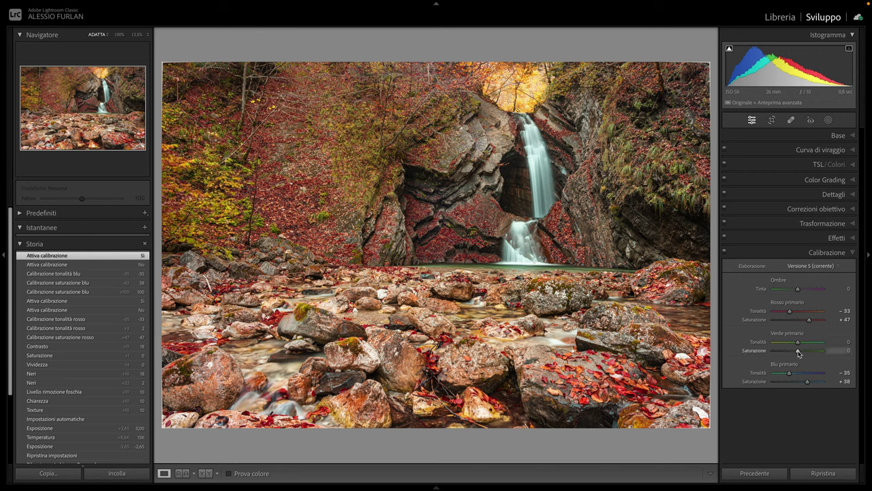
left_click_drag(797, 350, 781, 350)
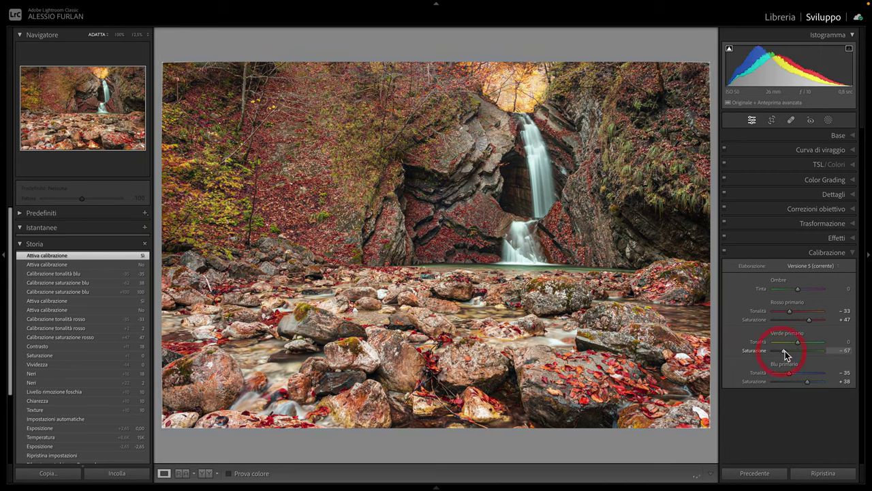
mouse_move(796, 350)
left_mouse_down()
mouse_move(823, 352)
mouse_move(794, 350)
left_mouse_up()
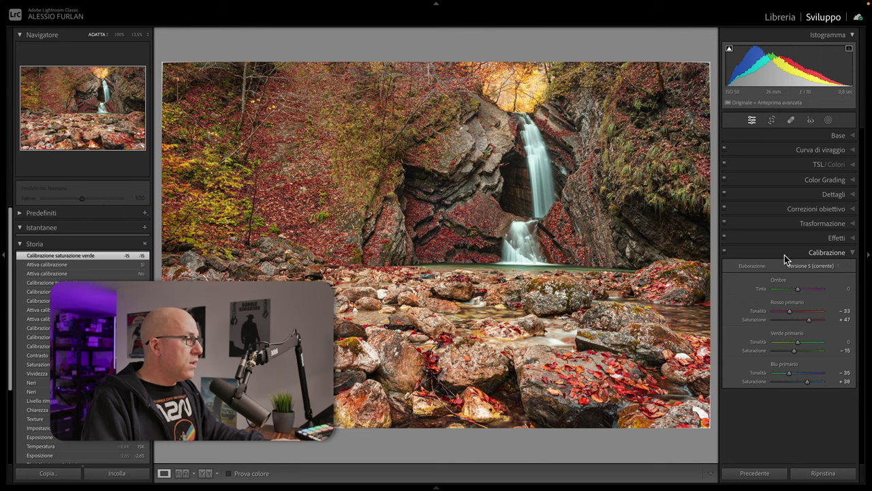
left_click(724, 252)
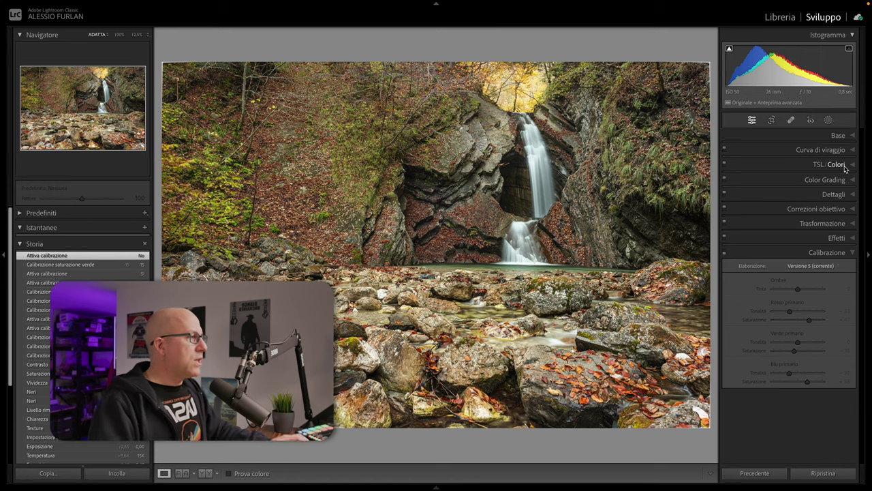
- In HSL/Color's Saturation tab, drop Purple and Magenta to −100
left_click(820, 165)
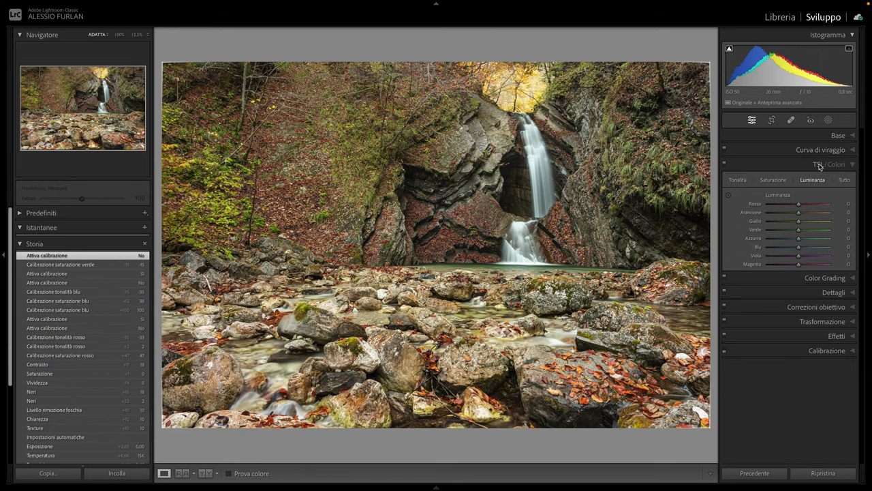
left_click(741, 179)
left_click(774, 180)
left_click(810, 180)
left_click(775, 181)
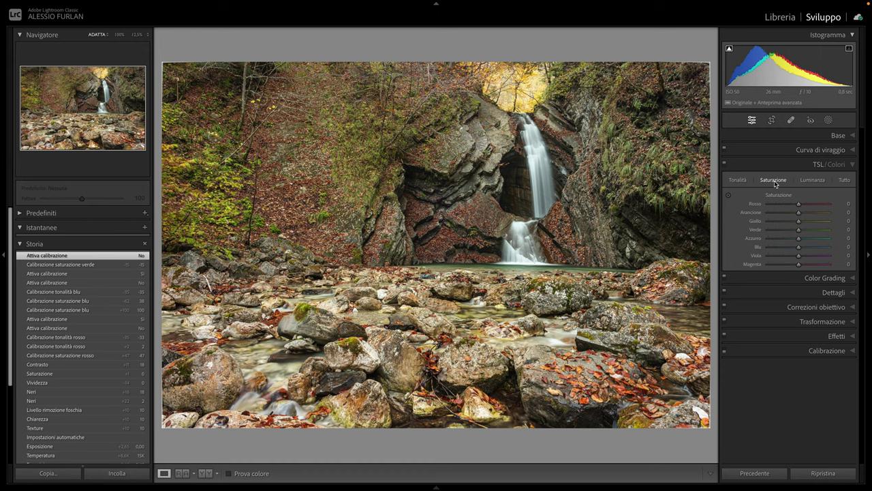
mouse_move(799, 255)
left_mouse_down()
mouse_move(758, 256)
mouse_move(772, 265)
mouse_move(755, 264)
left_mouse_up()
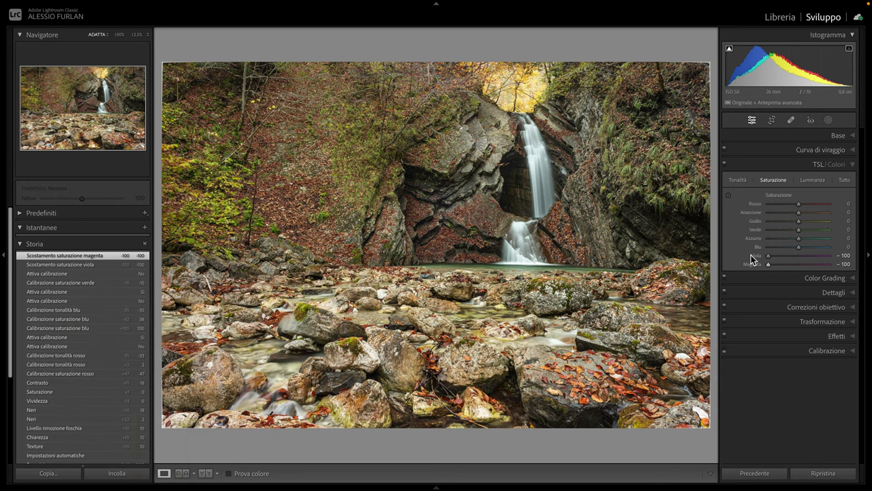
left_click(737, 180)
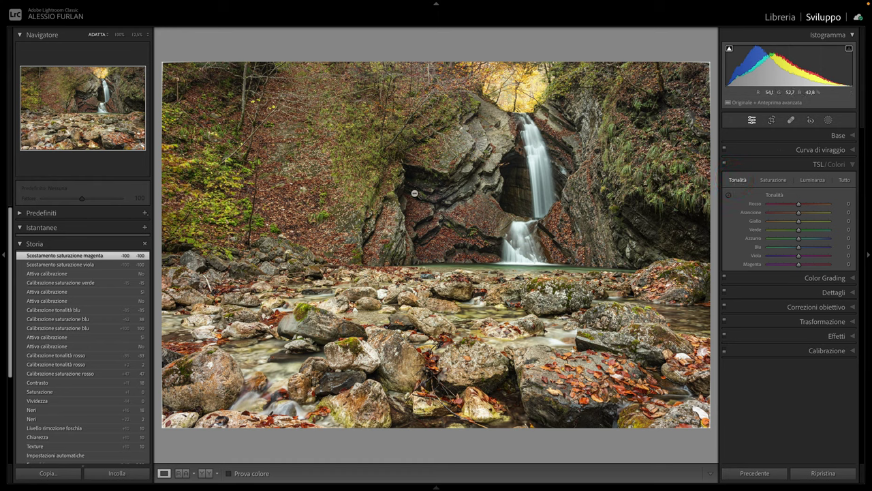
left_click(729, 195)
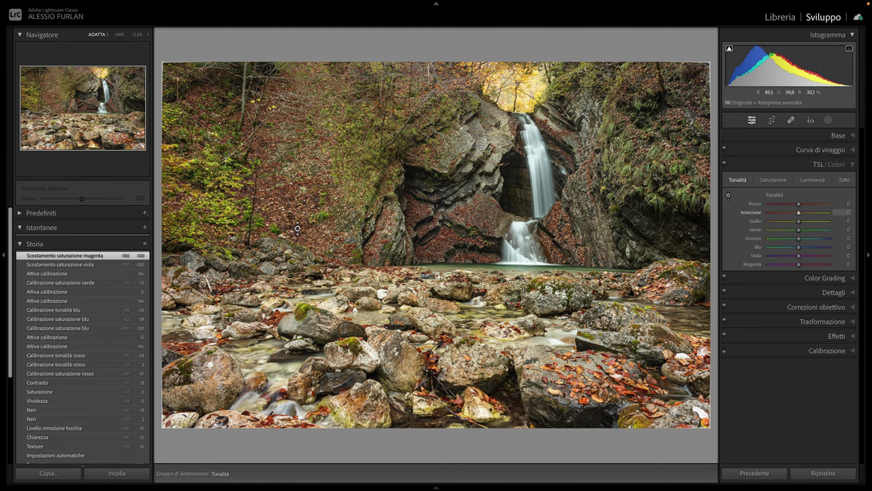
left_click_drag(409, 341, 408, 347)
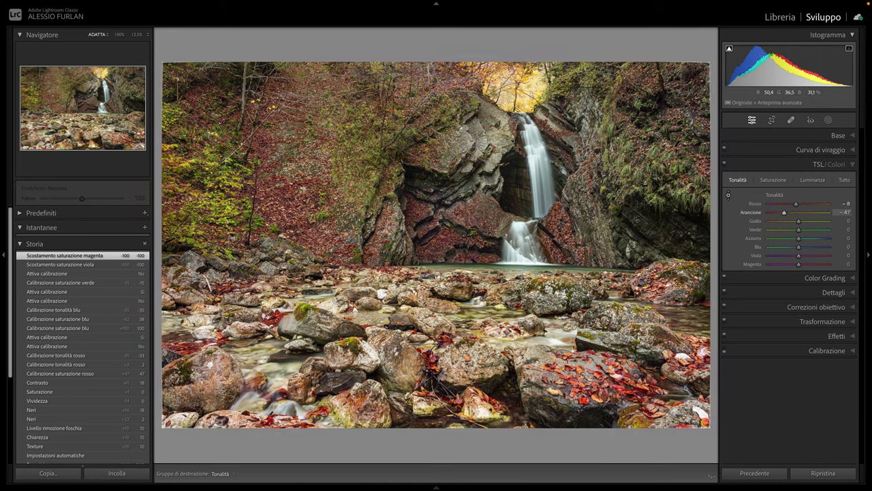
left_click_drag(409, 348, 408, 355)
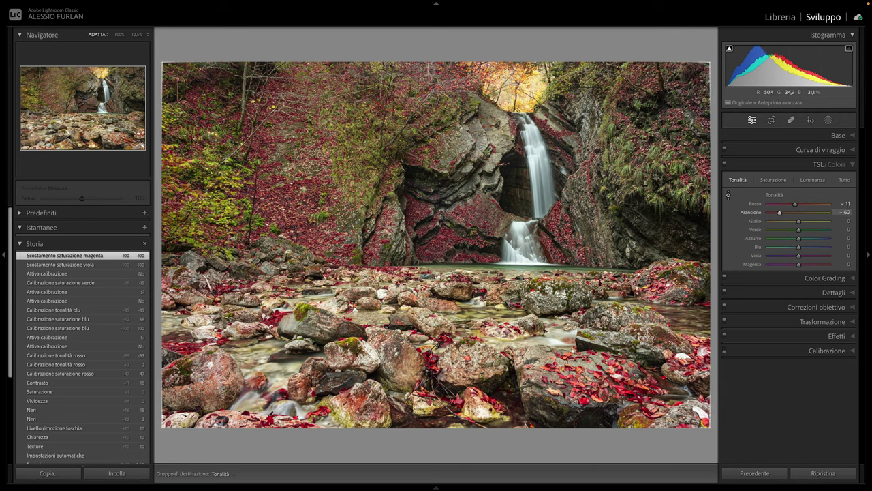
left_click_drag(623, 389, 624, 390)
left_click_drag(297, 230, 297, 229)
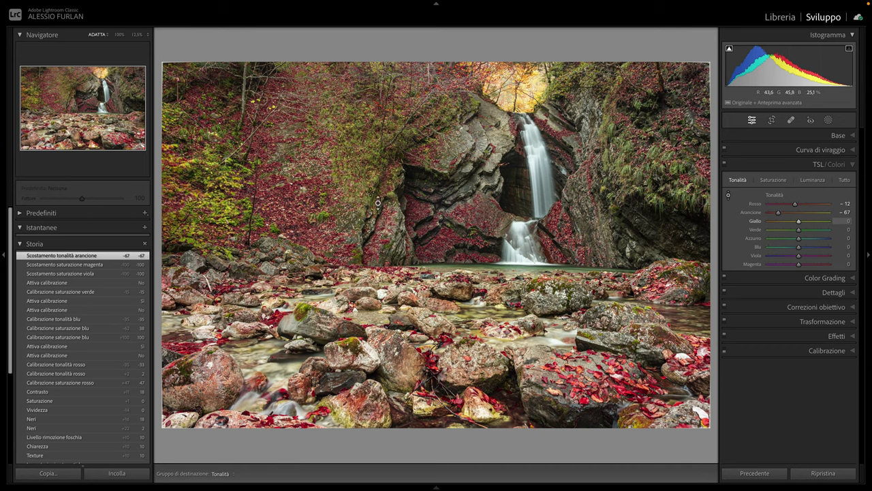
left_click_drag(204, 178, 204, 211)
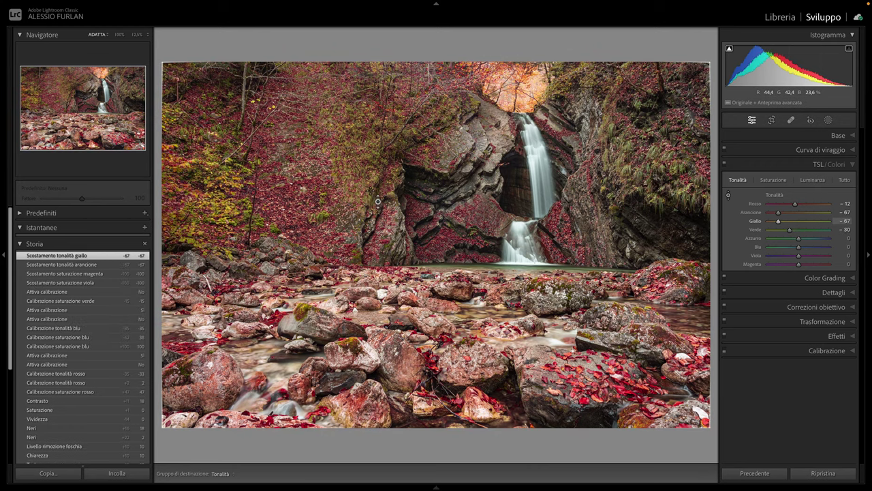
left_click(724, 165)
left_click(724, 165)
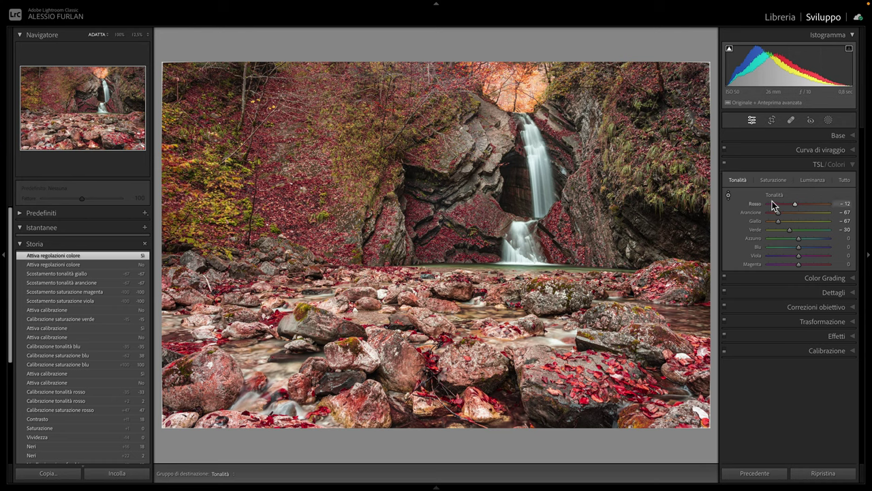
left_click_drag(795, 204, 794, 205)
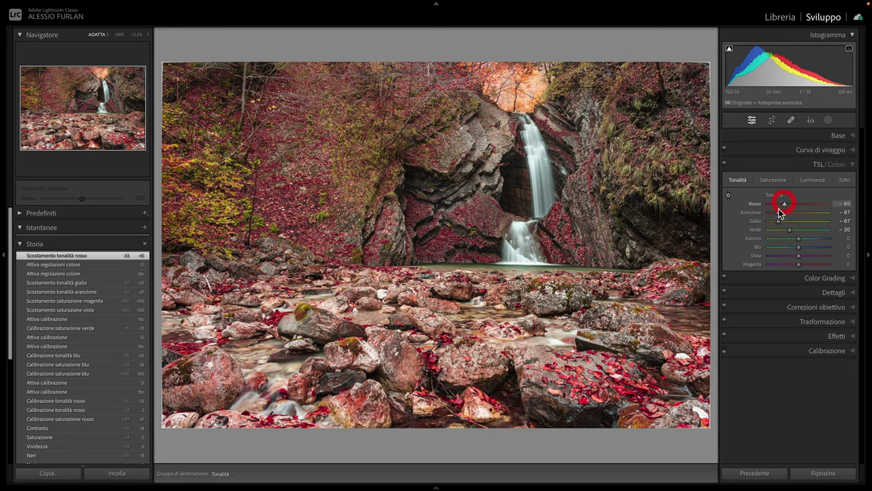
left_click_drag(781, 211, 782, 221)
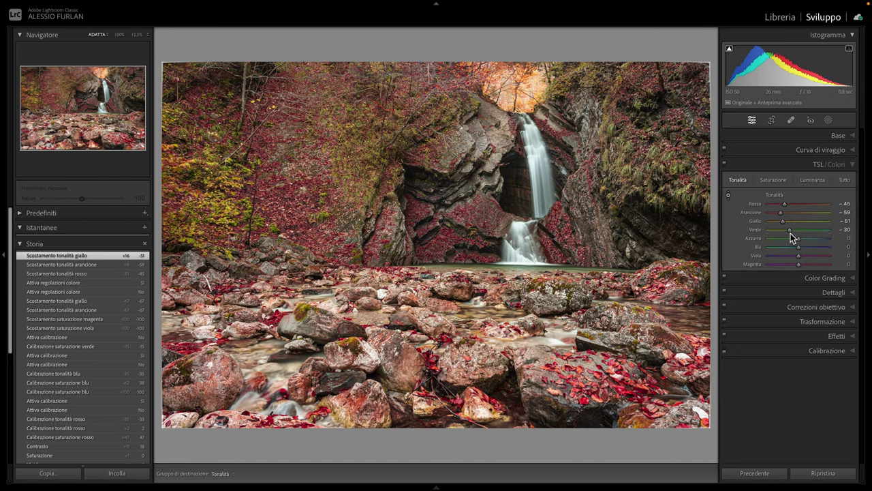
left_click(784, 204)
left_click_drag(781, 212, 782, 221)
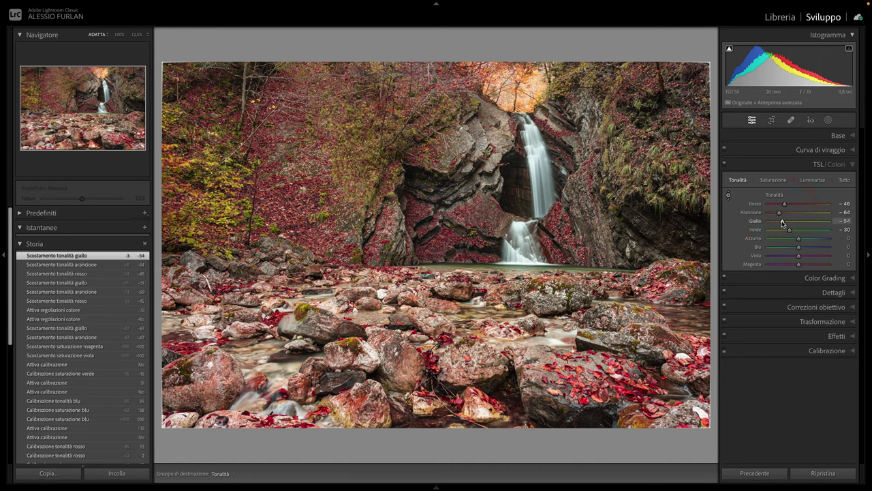
left_click(724, 165)
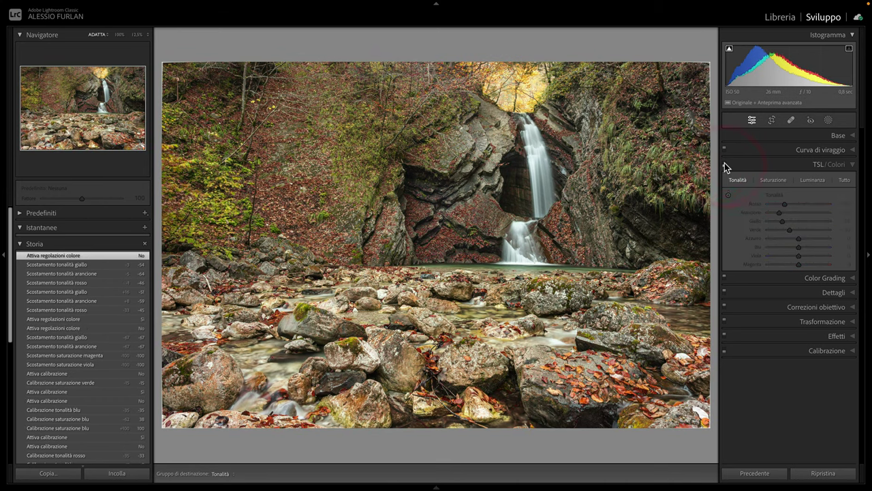
left_click(725, 164)
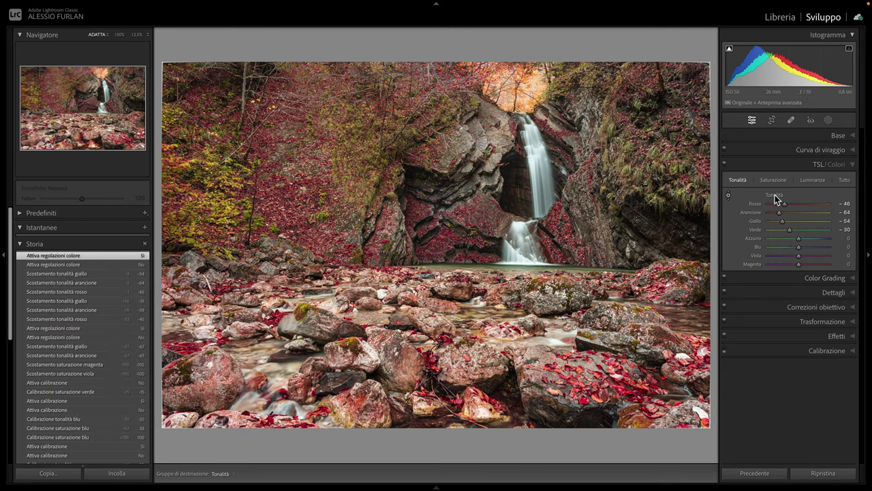
double_click(775, 194)
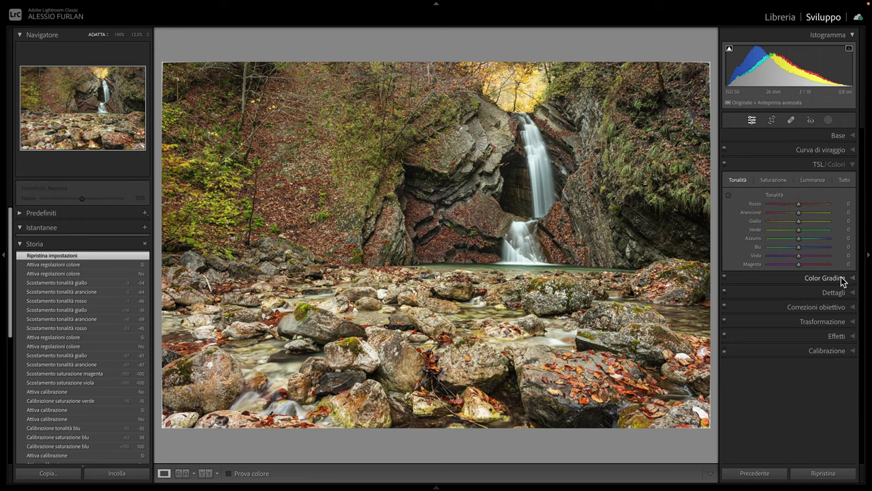
- Expand Color Grading and browse its wheel views, returning to the three-wheel layout
left_click(853, 278)
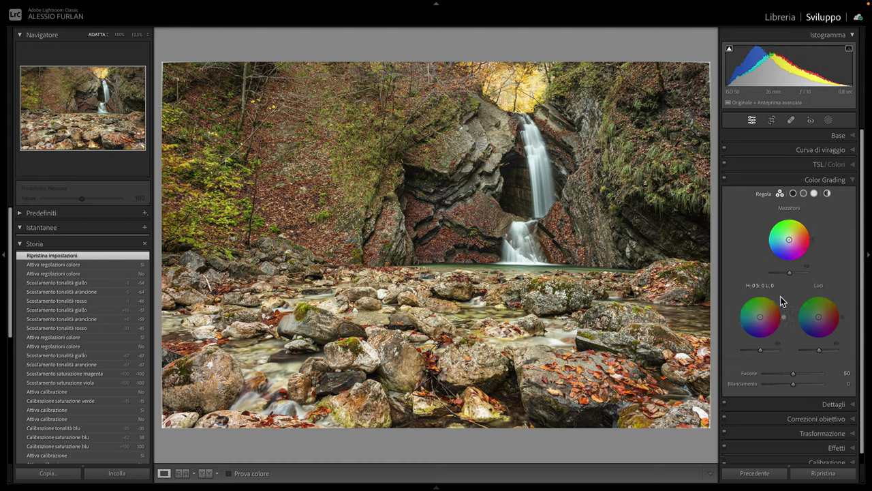
left_click(827, 193)
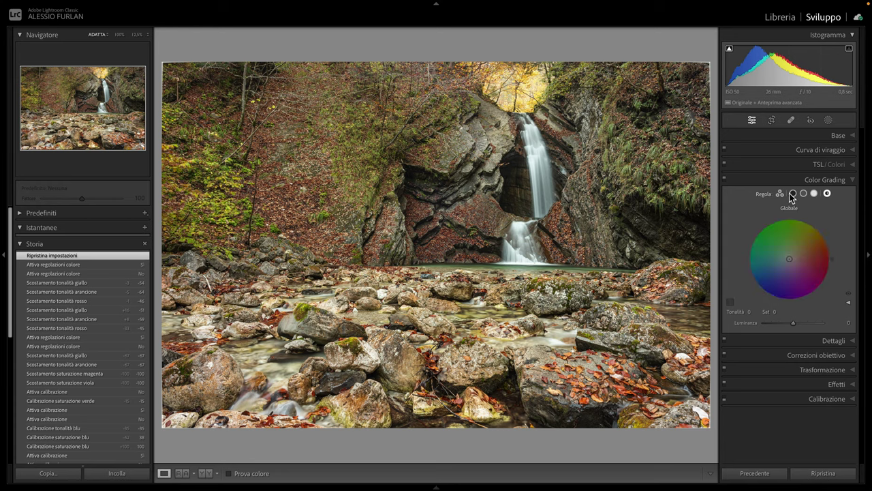
left_click(793, 193)
left_click(811, 193)
left_click(794, 195)
left_click(781, 194)
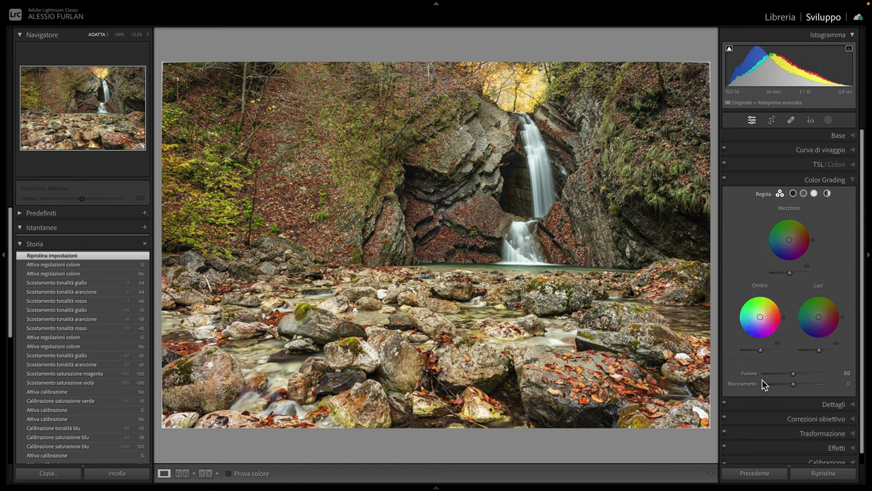
- Tint Shadows to hue 15, saturation 47 and Highlights to hue 20, saturation 32
left_click_drag(761, 317, 768, 315)
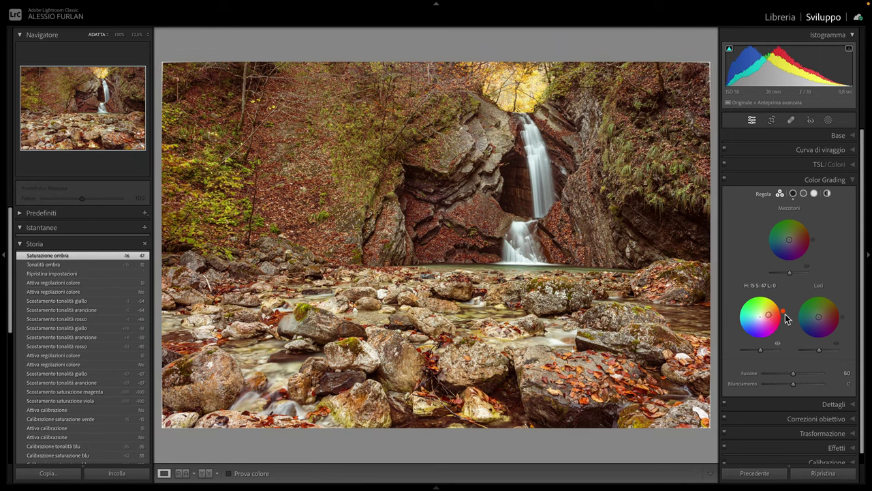
left_click_drag(820, 320, 826, 317)
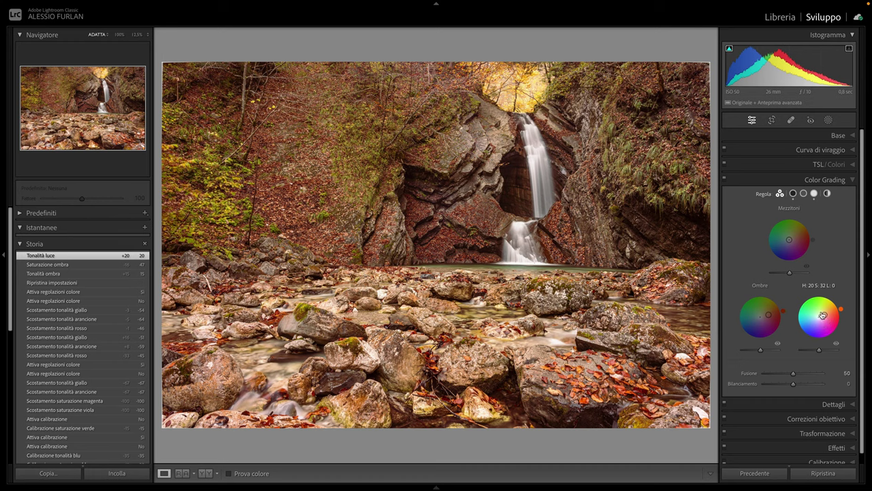
left_click(725, 180)
left_click(725, 179)
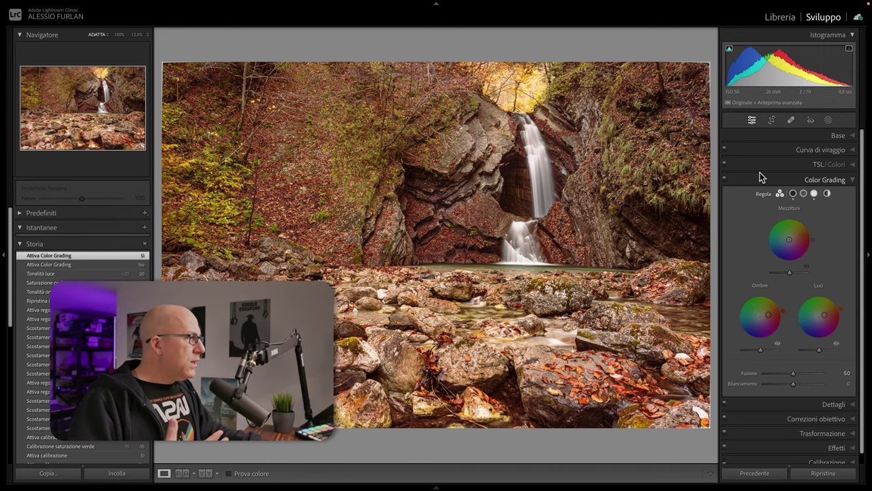
- In the HSL Hue tab, shift Yellow to −45, then turn HSL off to compare
left_click(817, 164)
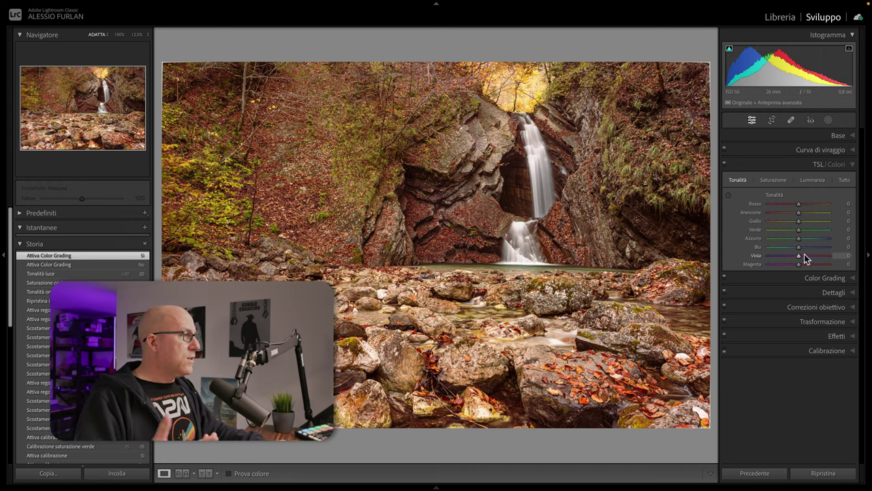
left_click(777, 180)
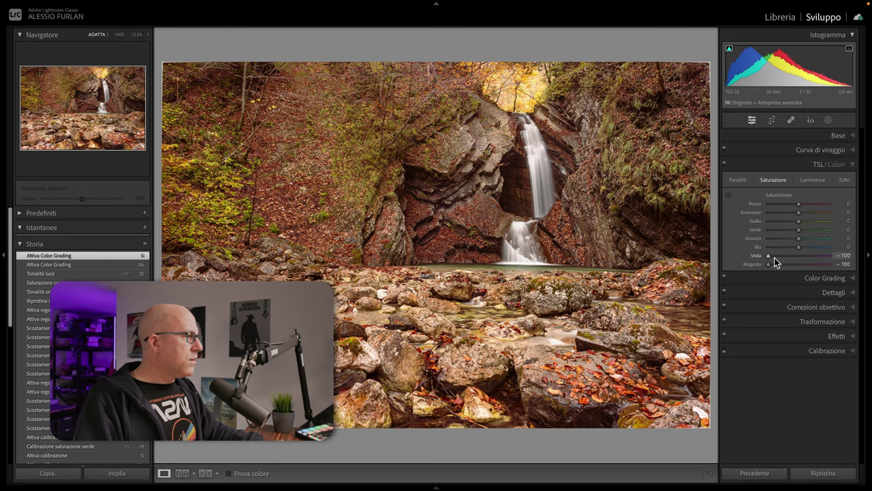
left_click(738, 181)
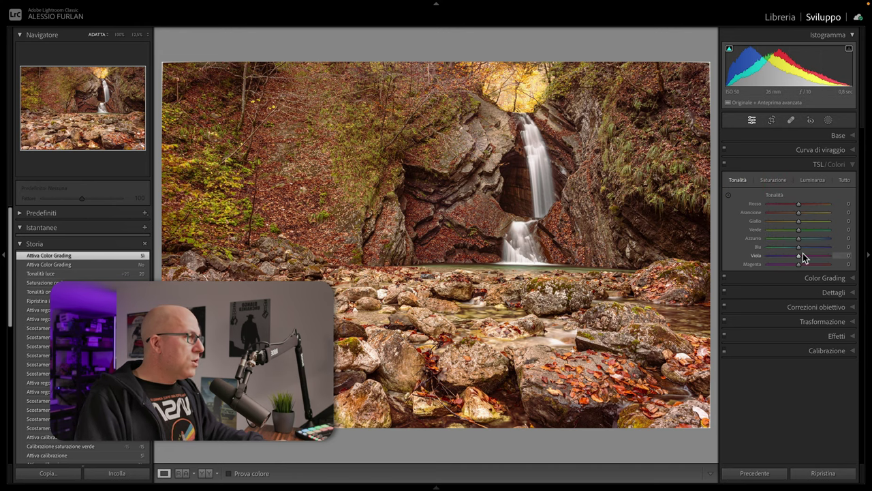
mouse_move(799, 203)
left_mouse_down()
mouse_move(784, 203)
mouse_move(795, 211)
mouse_move(783, 212)
mouse_move(795, 219)
mouse_move(785, 220)
mouse_move(792, 229)
mouse_move(790, 204)
mouse_move(783, 221)
left_mouse_up()
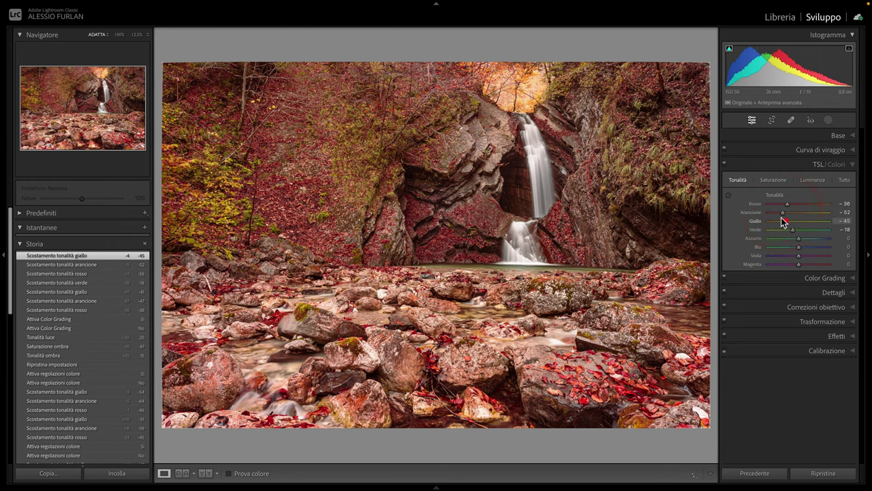
left_click(724, 163)
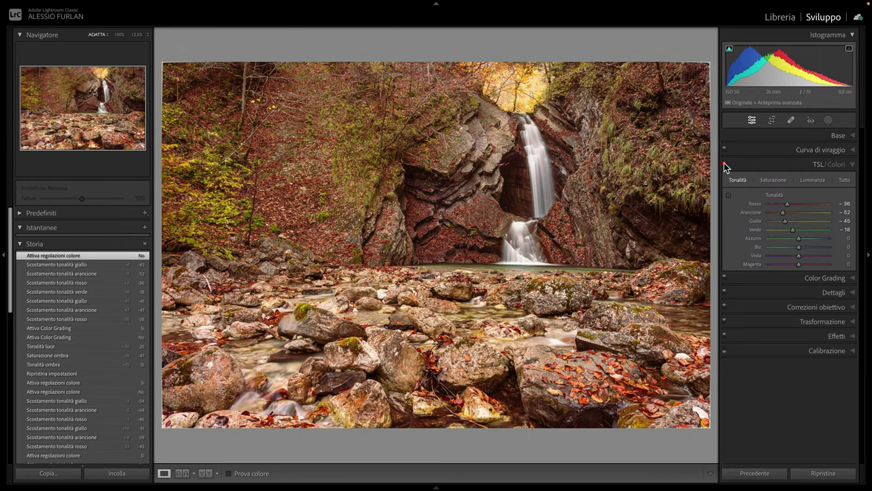
- Re-enable HSL, then flip between the Before and After views
left_click(724, 162)
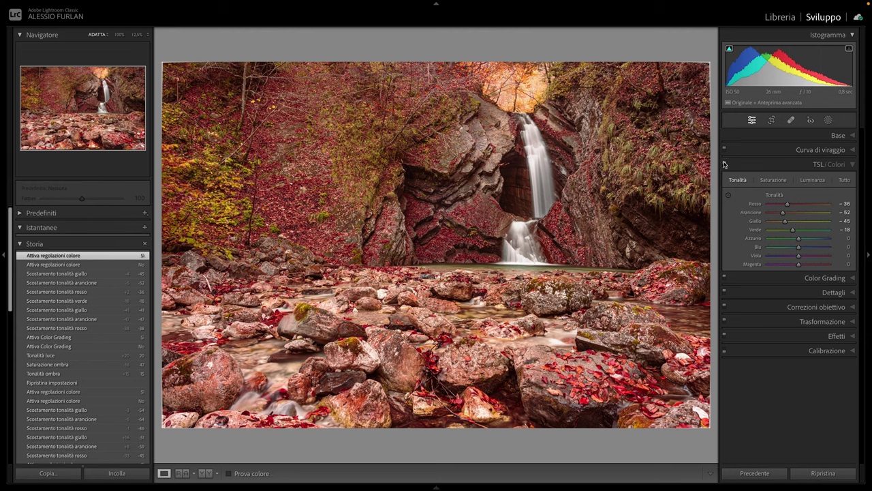
key("backslash")
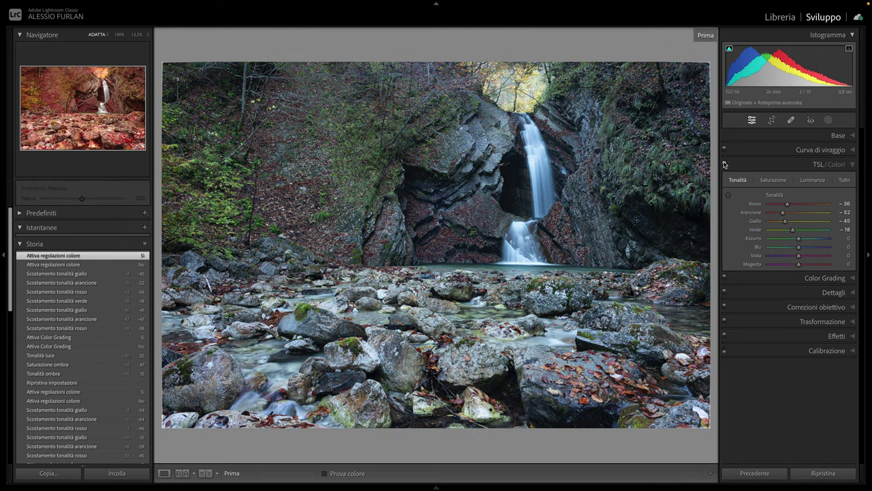
key("backslash")
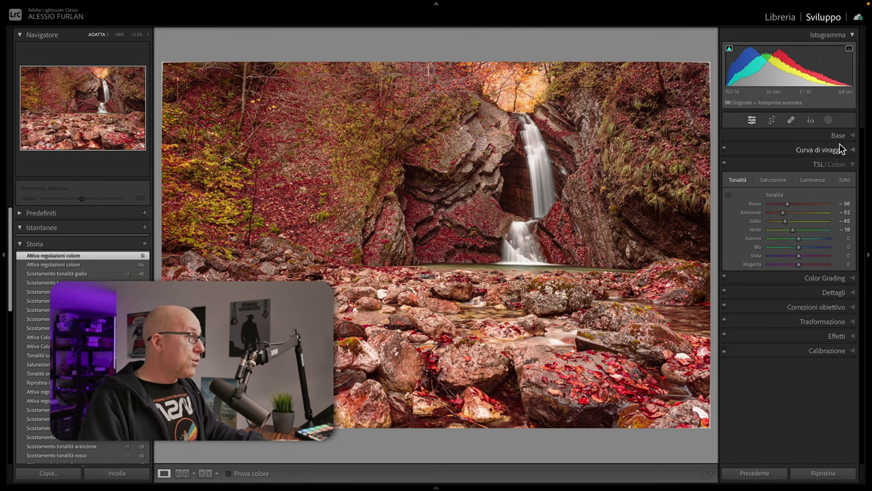
- In the Basic panel, set Highlights to −100 and Whites to −34
left_click(851, 136)
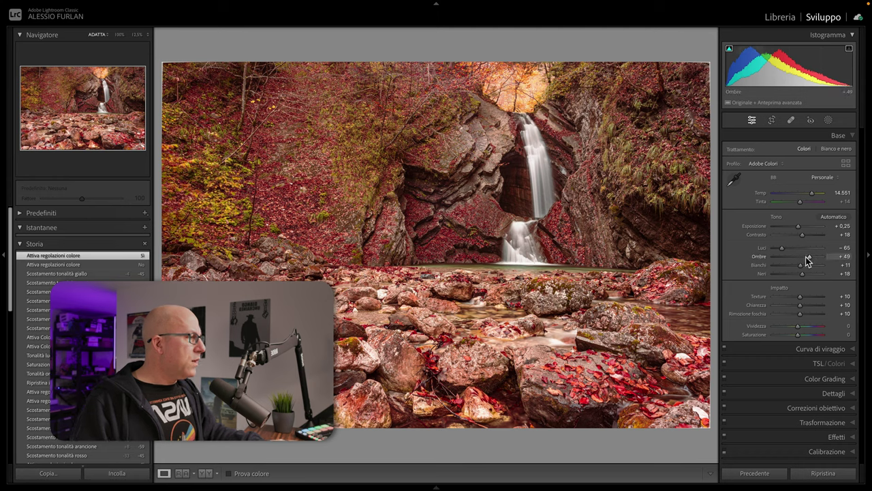
left_click_drag(781, 248, 777, 248)
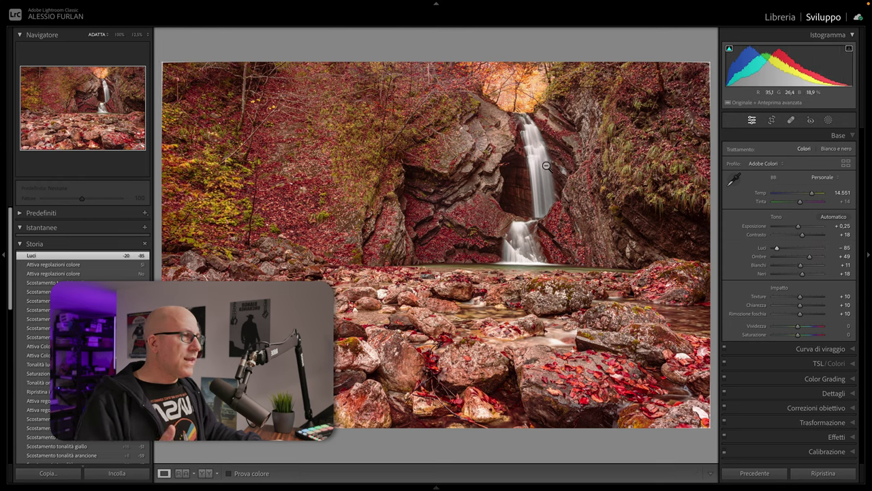
mouse_move(776, 247)
left_mouse_down()
mouse_move(766, 251)
mouse_move(791, 268)
left_mouse_up()
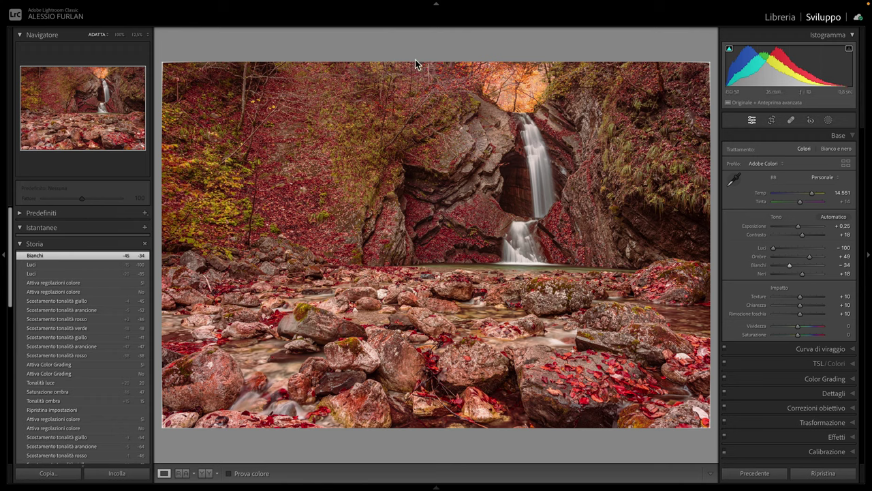
left_click(146, 34)
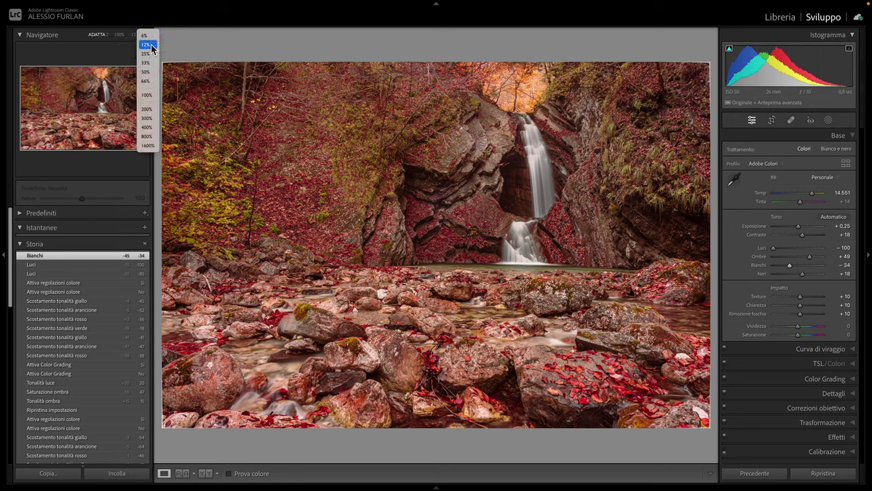
key("Return")
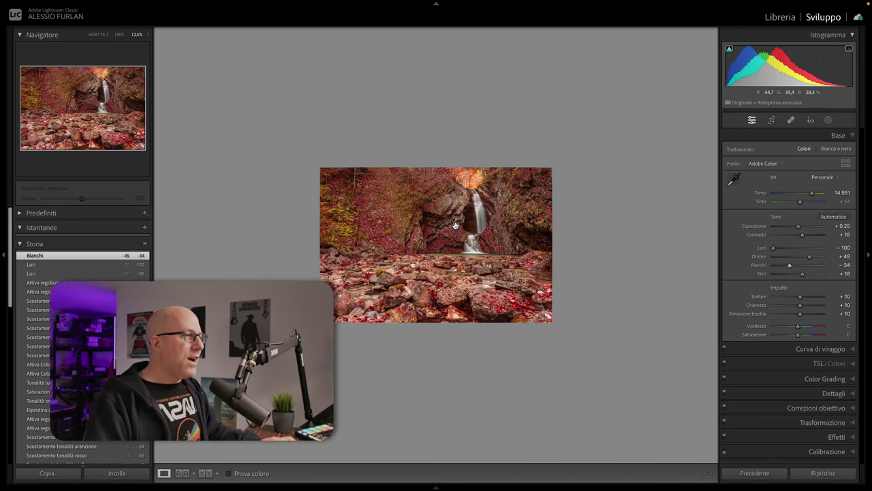
left_click(455, 225)
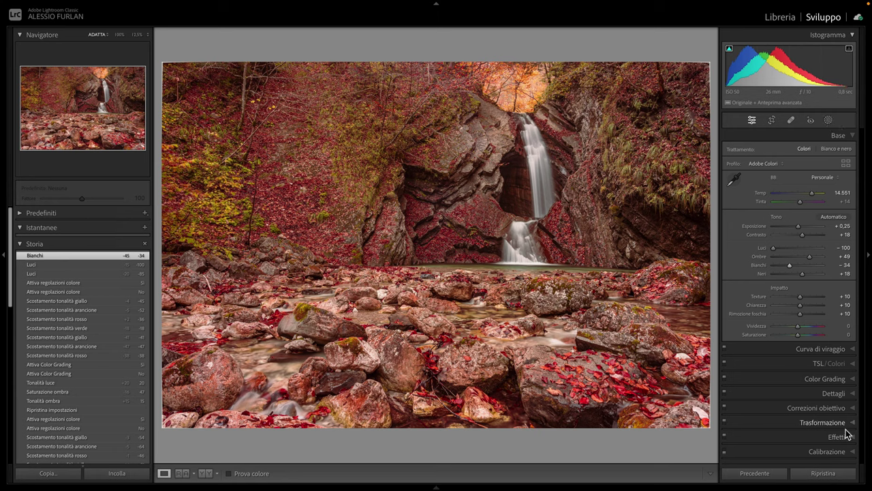
left_click(848, 436)
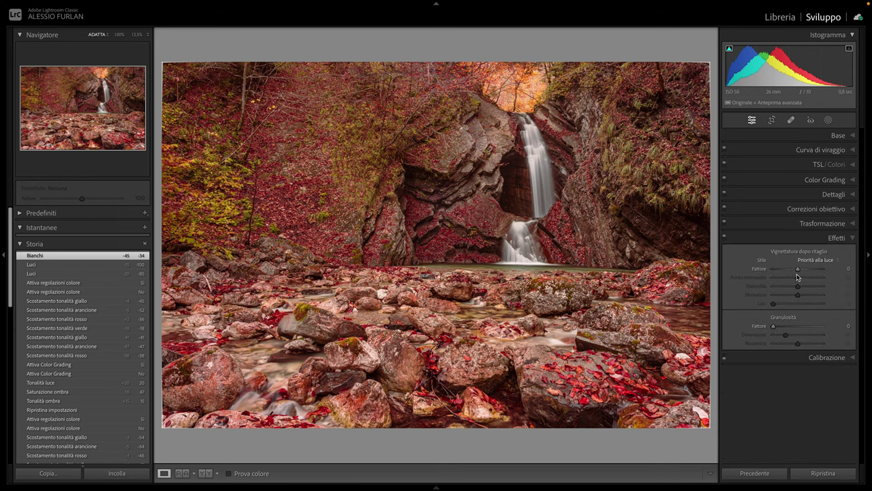
left_click_drag(798, 268, 763, 280)
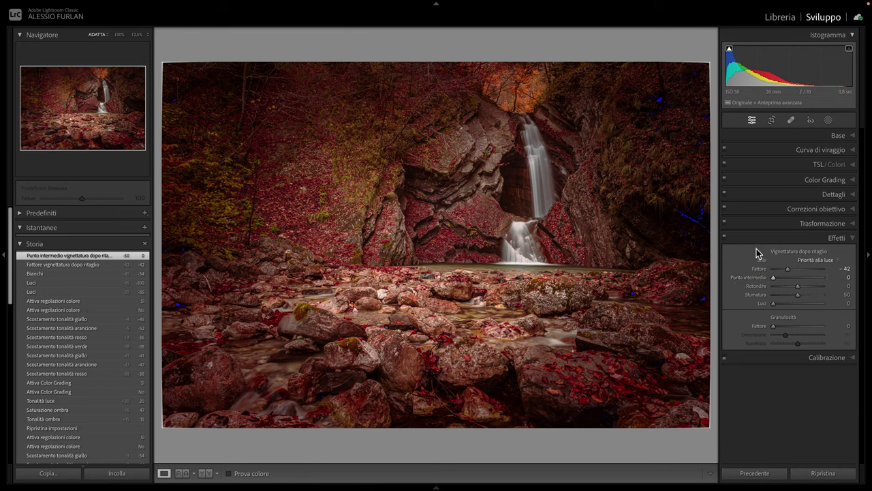
double_click(779, 254)
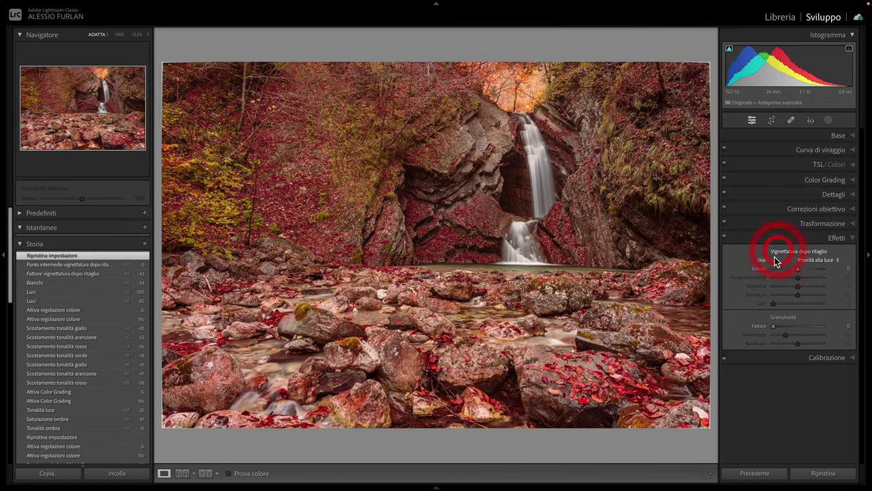
left_click(852, 238)
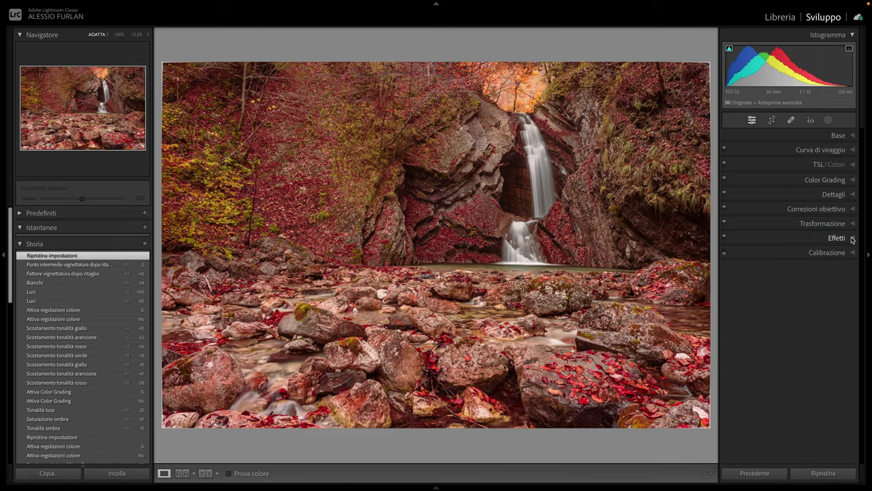
- Draw an inverted radial gradient around the waterfall, feathered to 90
left_click(829, 121)
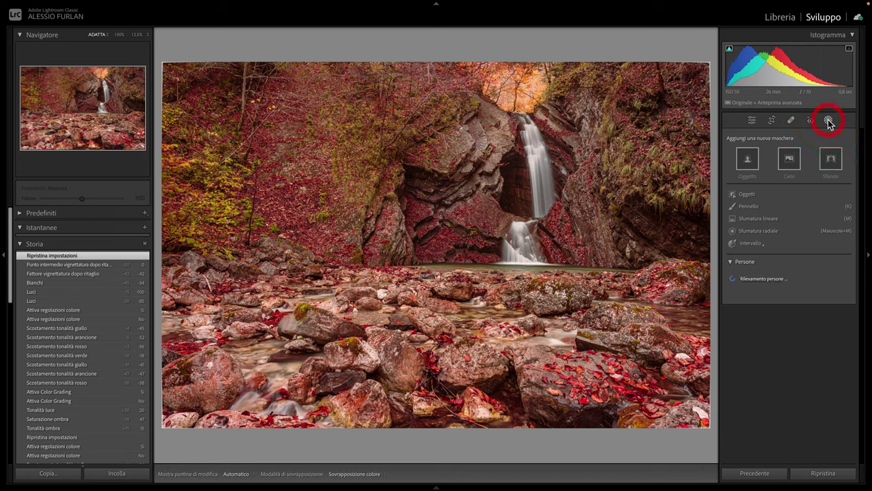
left_click(751, 229)
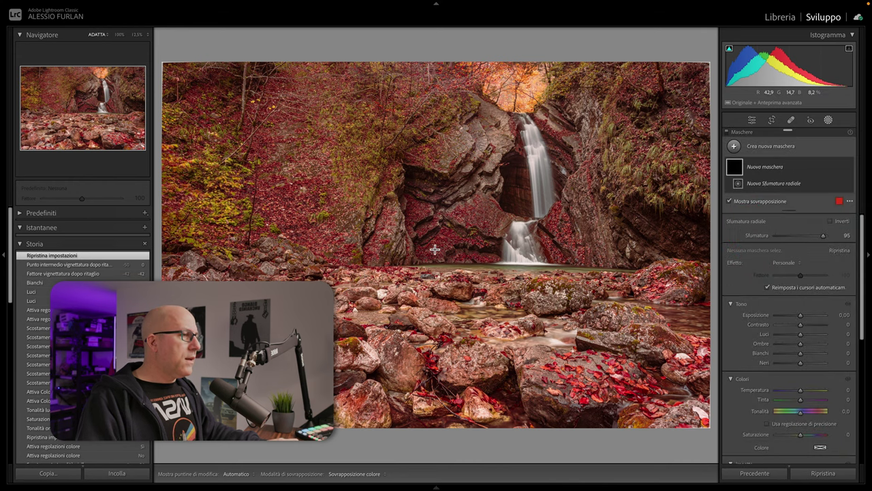
left_click_drag(515, 230, 678, 317)
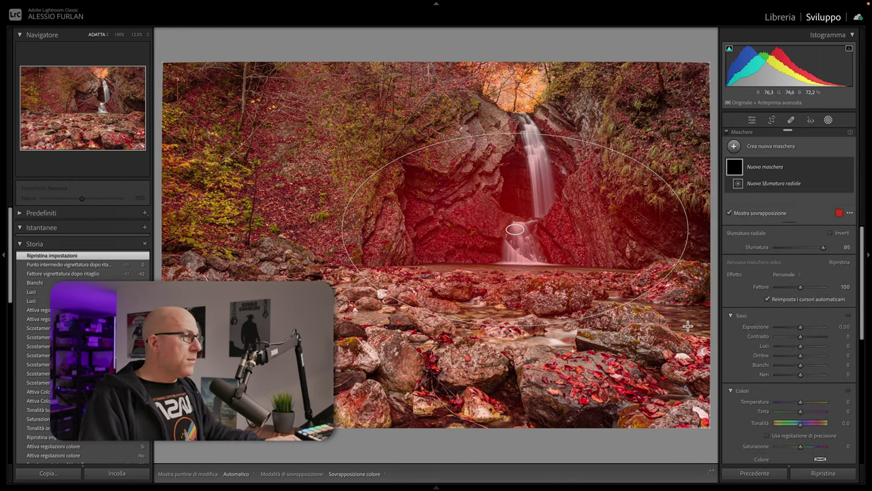
left_click_drag(678, 317, 697, 341)
left_click_drag(516, 229, 531, 240)
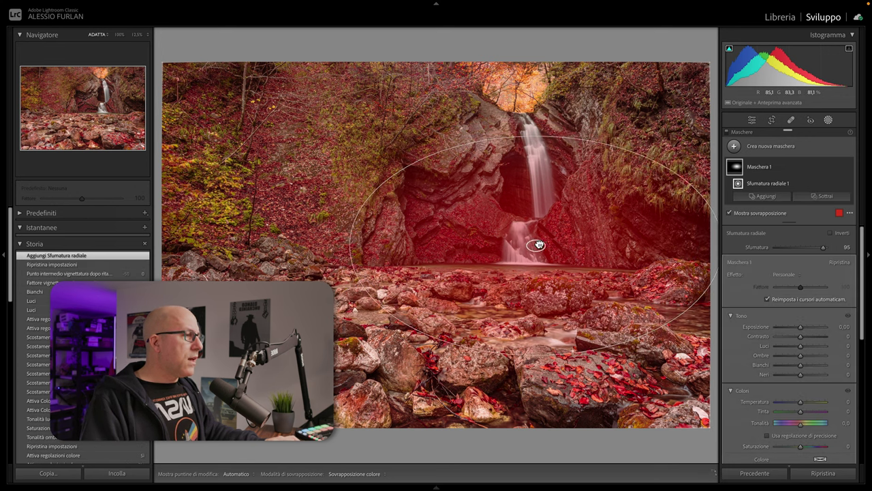
left_click_drag(530, 350, 530, 366)
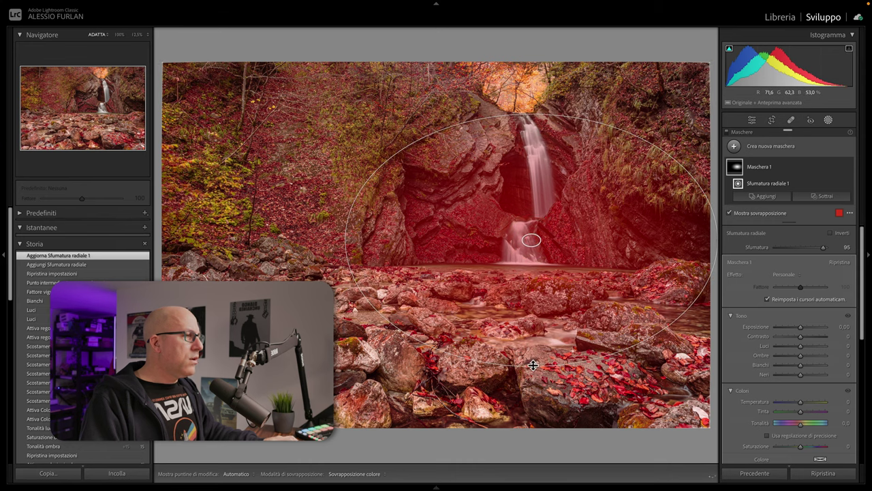
mouse_move(529, 249)
left_mouse_down()
mouse_move(529, 241)
mouse_move(529, 292)
mouse_move(533, 263)
left_mouse_up()
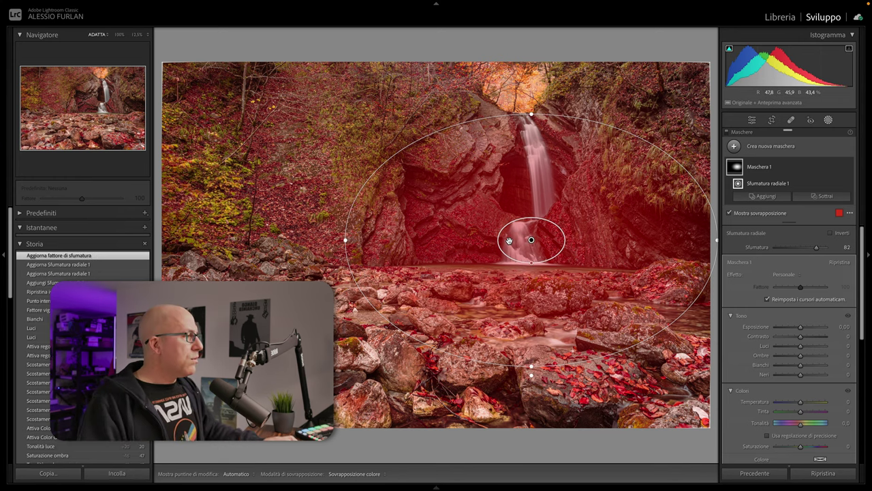
left_click(831, 232)
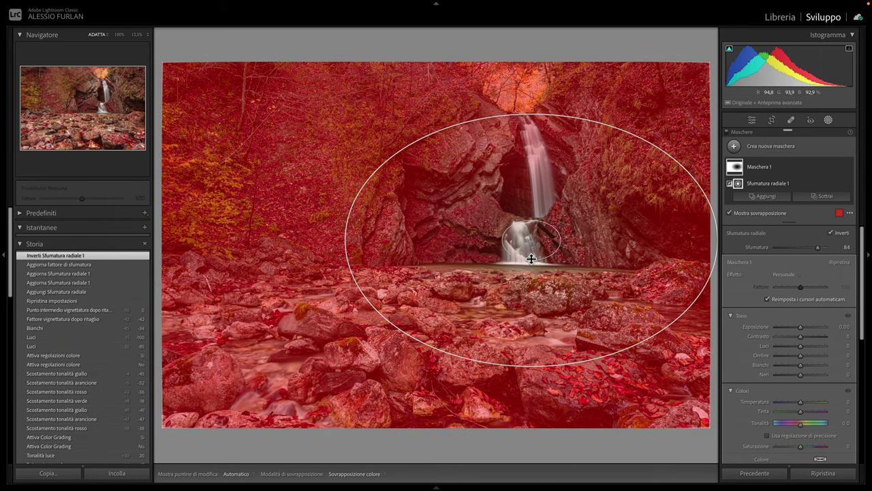
left_click_drag(523, 232, 533, 246)
left_click_drag(534, 112, 528, 104)
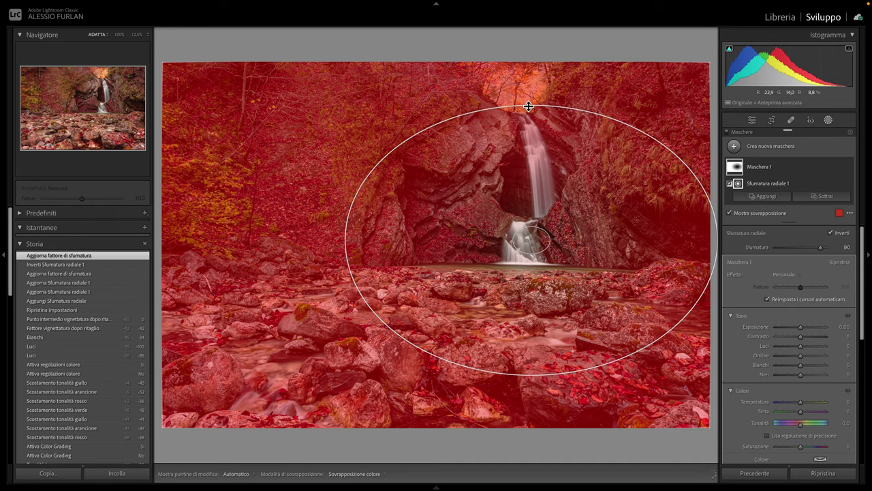
- Float the masks list over the photo and hide the histogram
scroll(798, 283, "down", 3)
scroll(797, 289, "up", 2)
scroll(798, 290, "up", 1)
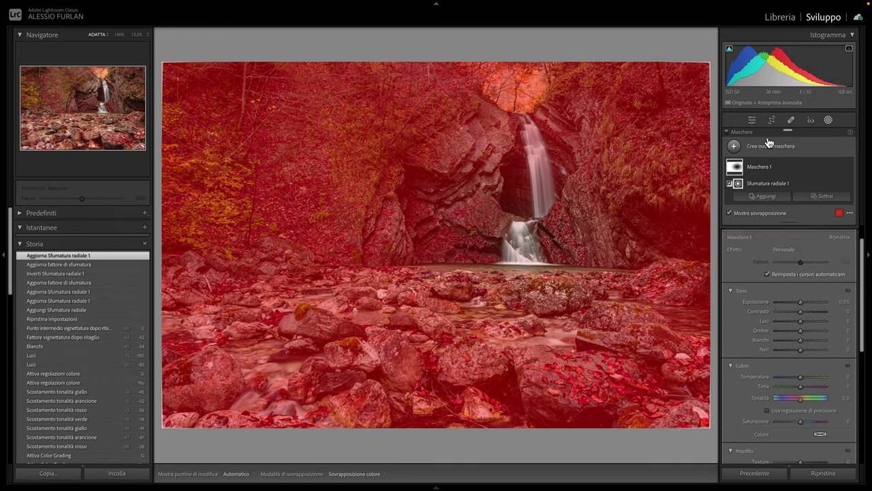
mouse_move(788, 128)
left_mouse_down()
mouse_move(617, 68)
mouse_move(671, 32)
left_mouse_up()
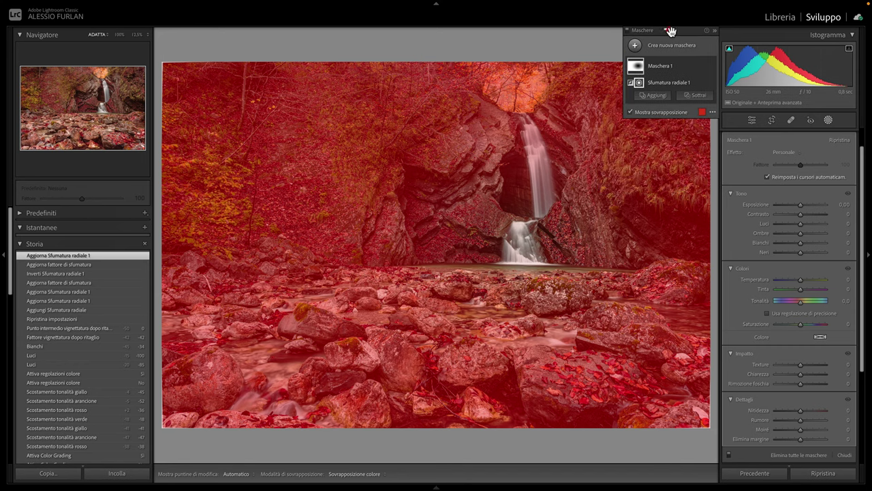
left_click(853, 36)
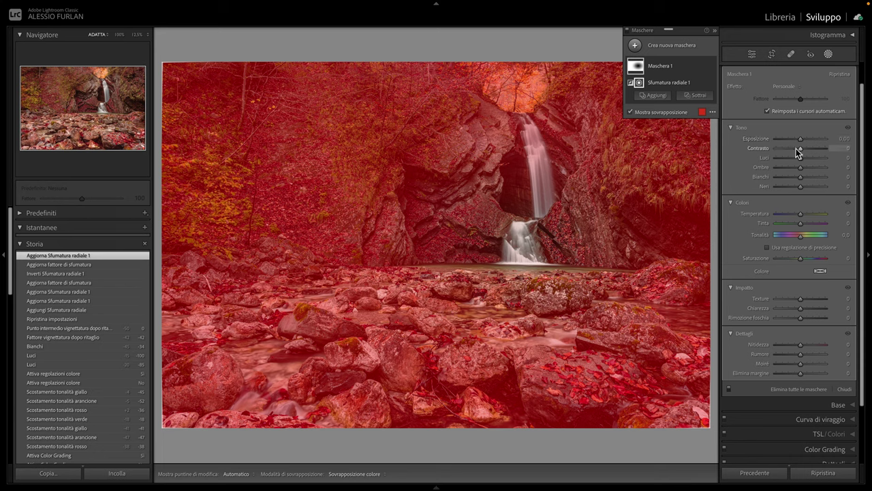
- Set the mask's Exposure to about −2.35, Contrast to −100 and Shadows to +60
left_click_drag(800, 138, 792, 139)
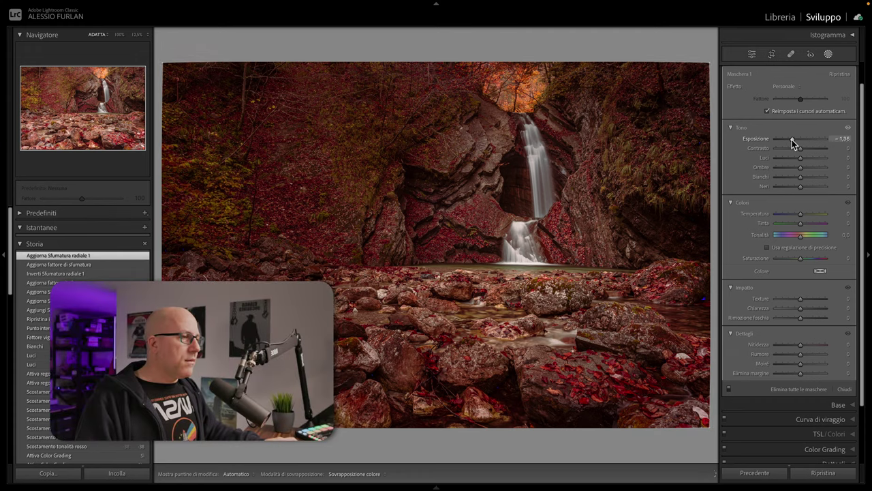
left_click_drag(792, 139, 793, 142)
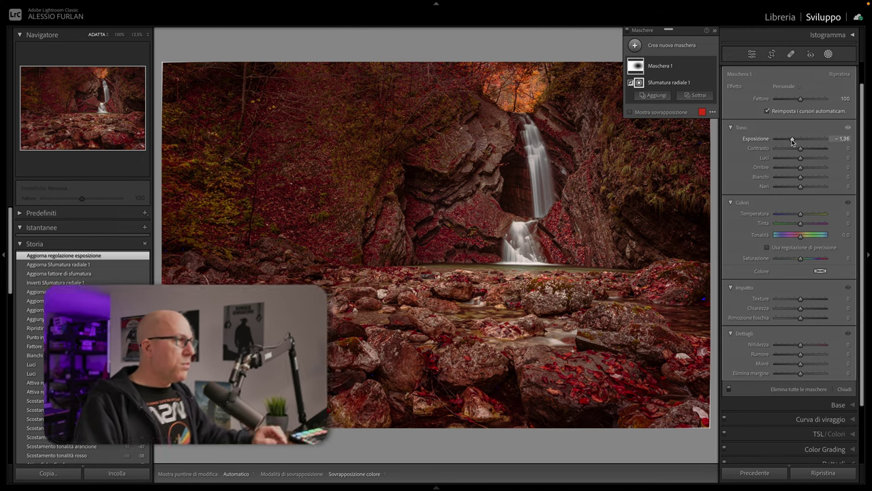
left_click_drag(793, 139, 785, 140)
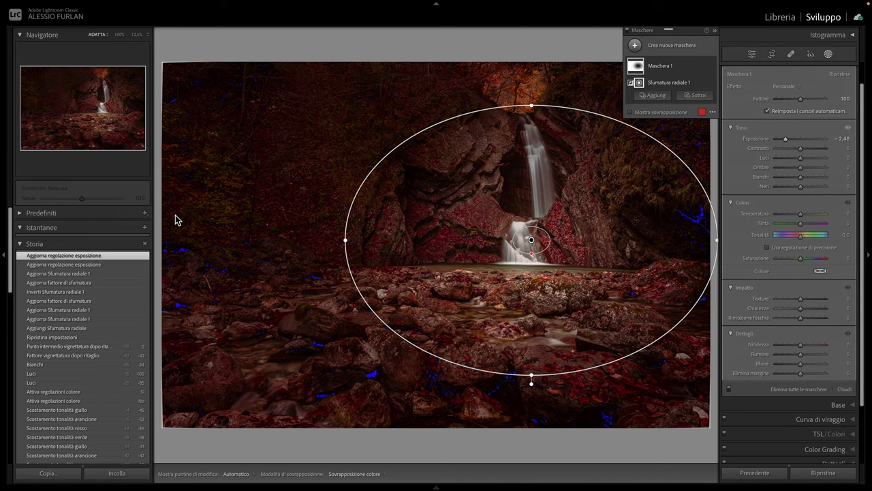
mouse_move(785, 139)
left_mouse_down()
mouse_move(792, 141)
mouse_move(782, 153)
mouse_move(758, 150)
mouse_move(797, 149)
mouse_move(755, 149)
mouse_move(786, 140)
left_mouse_up()
left_click(755, 148)
mouse_move(801, 169)
left_mouse_down()
mouse_move(840, 165)
mouse_move(816, 169)
left_mouse_up()
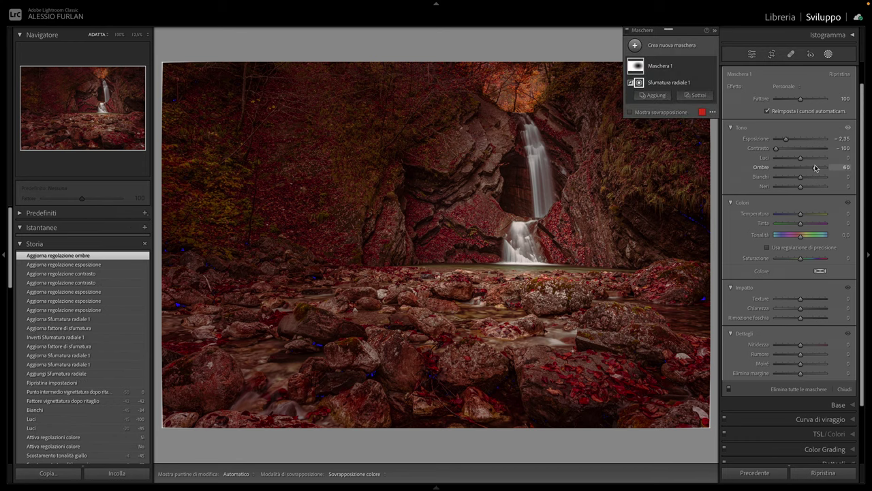
- Set global tones to Exposure +0.25, Whites -63, Shadows +71 and Blacks +52, then reopen masking
left_click(751, 56)
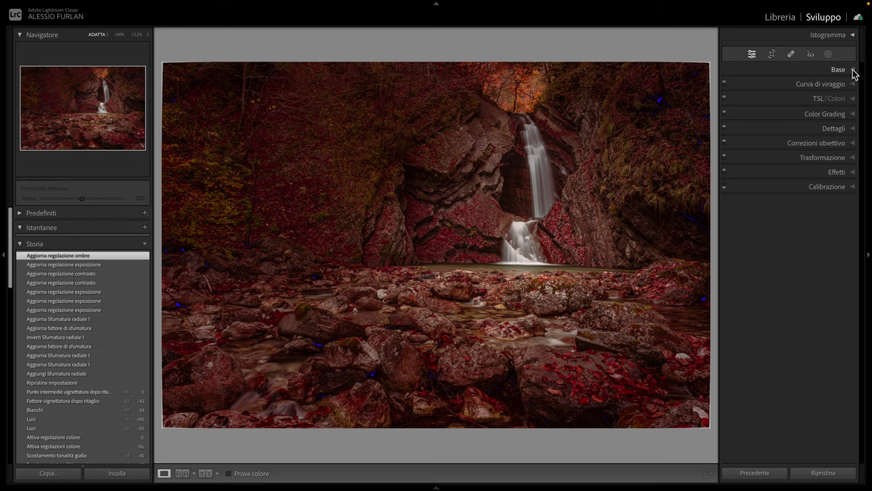
left_click(852, 70)
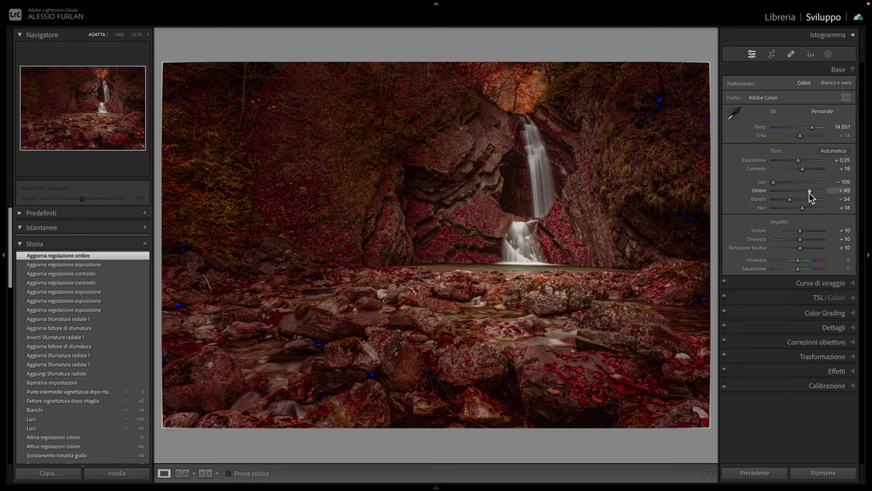
left_click_drag(811, 194, 804, 208)
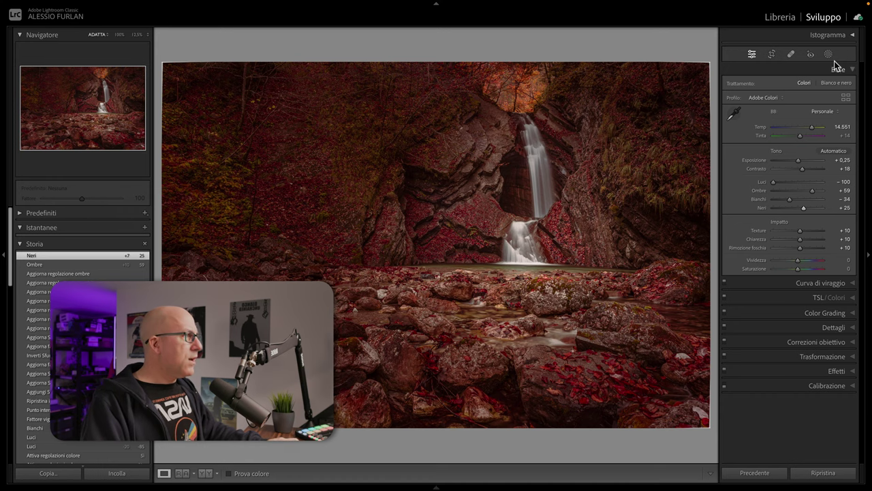
left_click(854, 35)
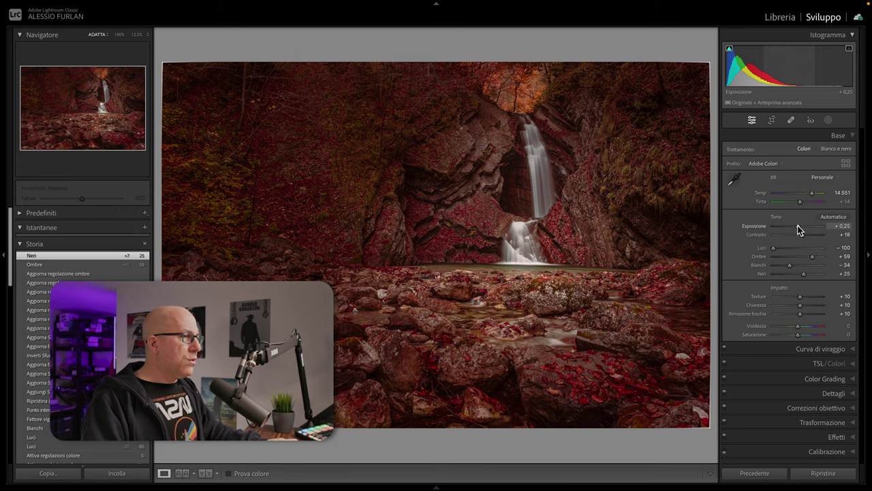
left_click_drag(798, 225, 798, 225)
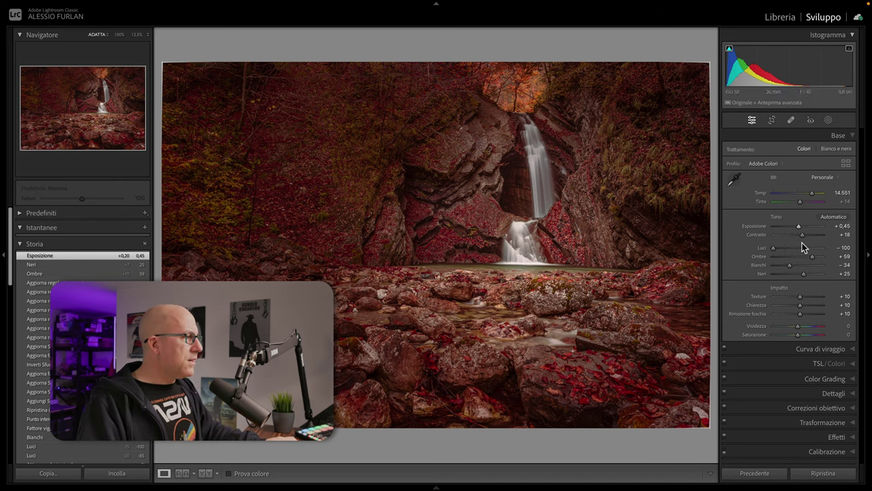
left_click_drag(790, 264, 784, 264)
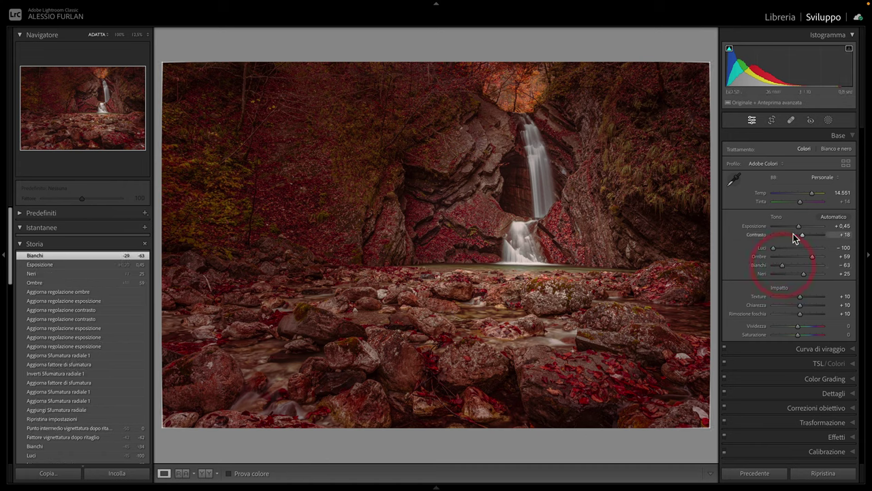
left_click_drag(798, 227, 797, 227)
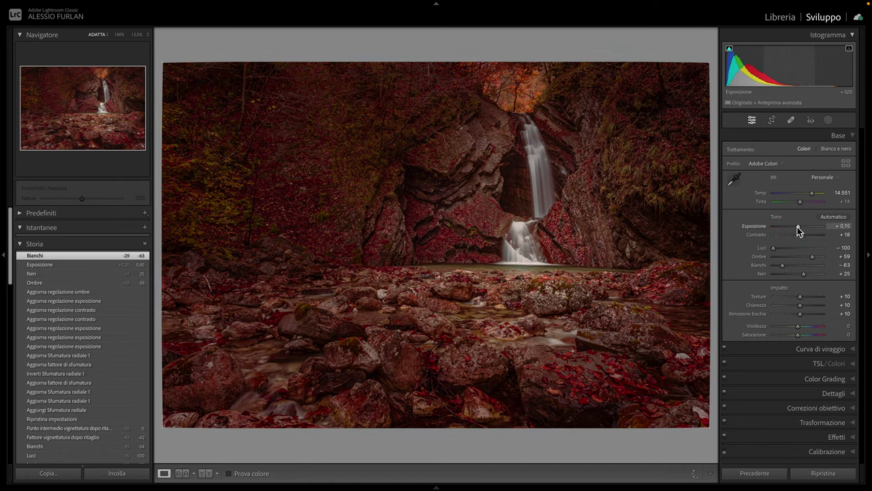
left_click(813, 255)
left_click_drag(803, 272, 811, 274)
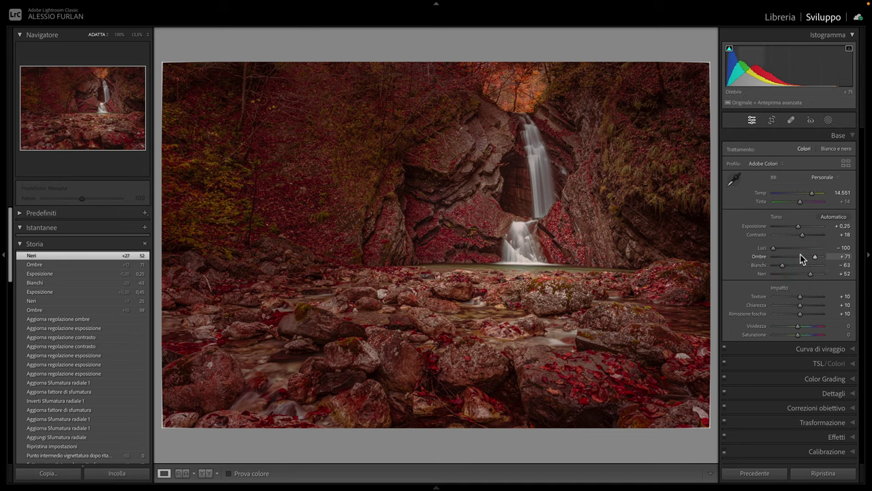
left_click(829, 120)
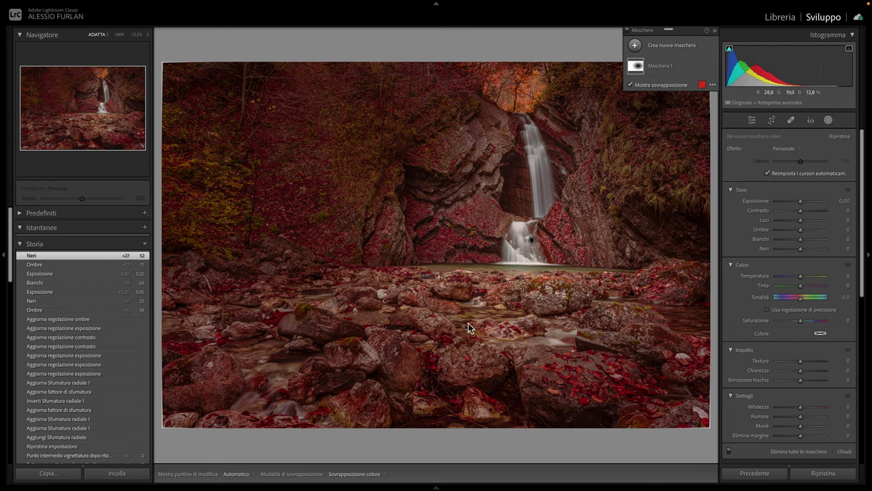
- Add a brush mask with Flow 30, Shadows +49 and Exposure +0.38, painted over the left woodland
left_click(634, 47)
left_click(678, 130)
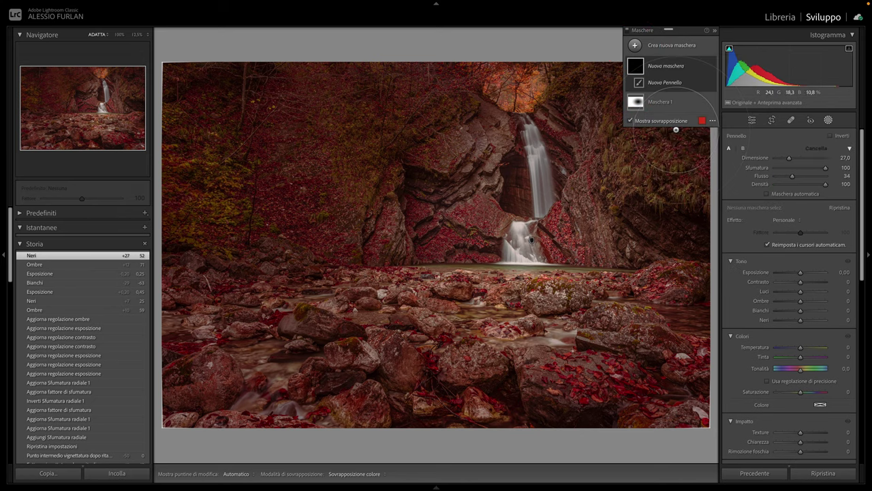
scroll(312, 255, "up", 3)
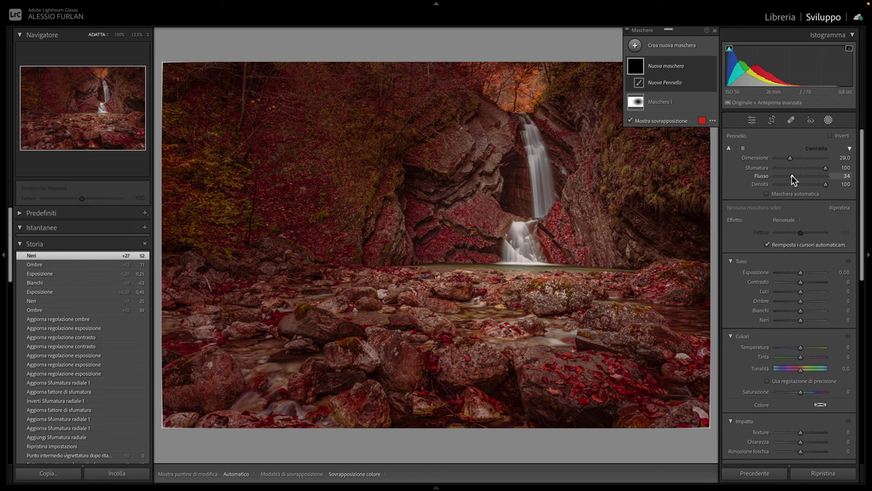
left_click_drag(792, 176, 789, 176)
left_click(811, 306)
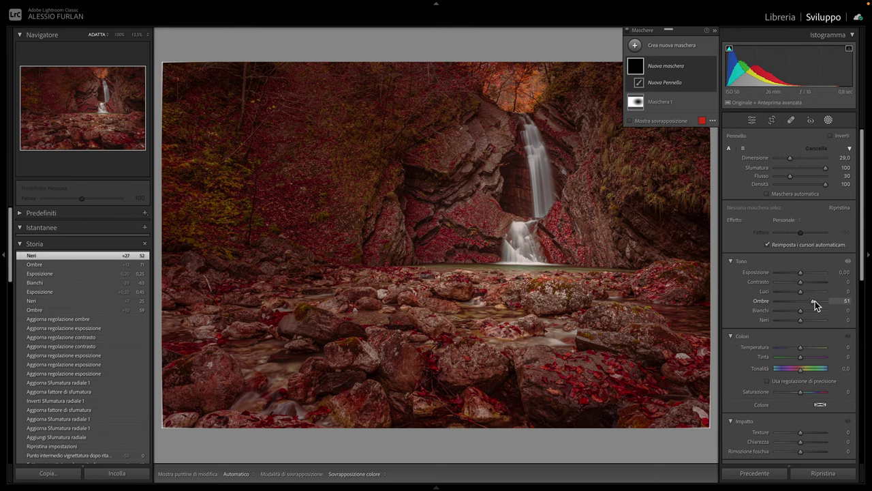
left_click_drag(802, 274, 802, 272)
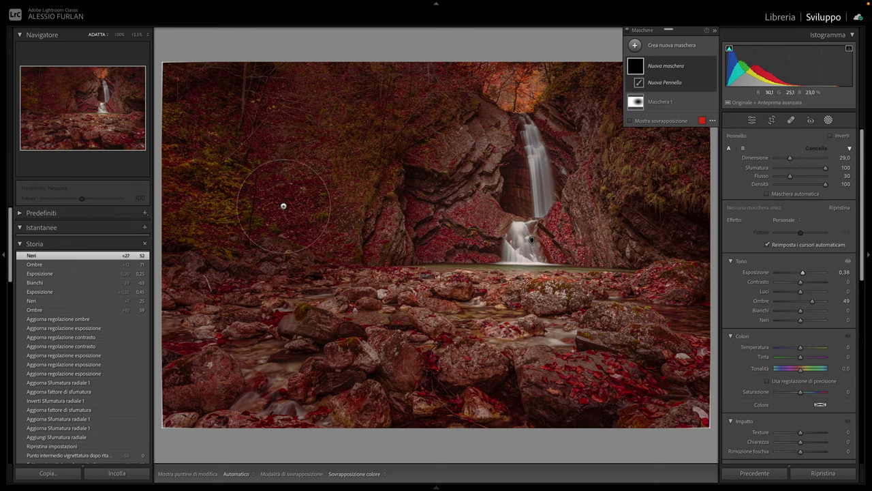
key("h")
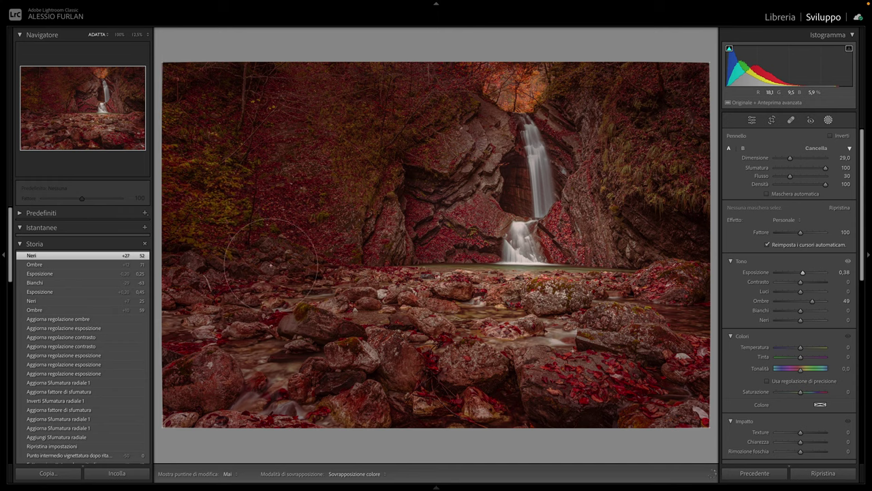
left_click_drag(271, 265, 300, 220)
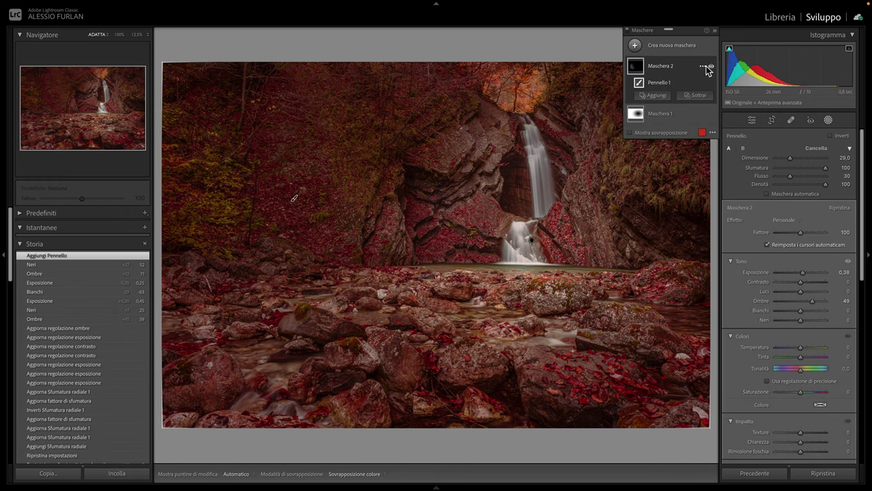
- Extend the brush mask with more strokes across the left side of the photo
left_click(712, 67)
left_click(711, 67)
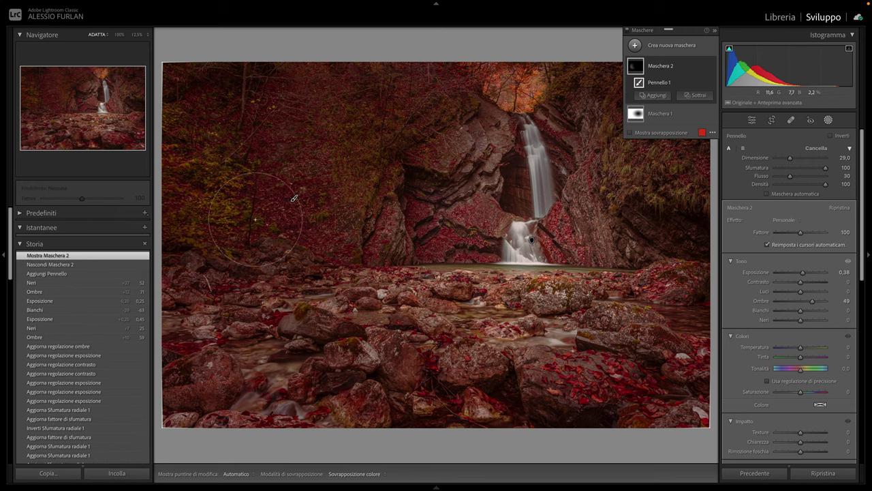
key("h")
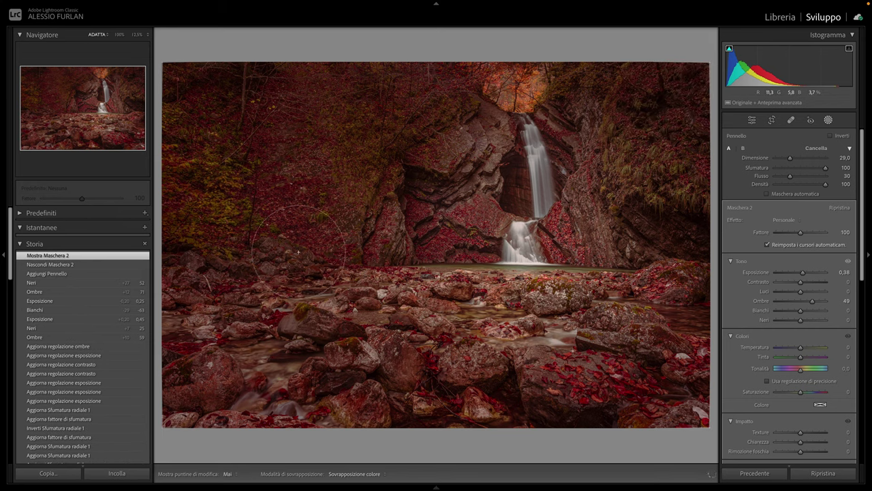
left_click_drag(295, 297, 286, 344)
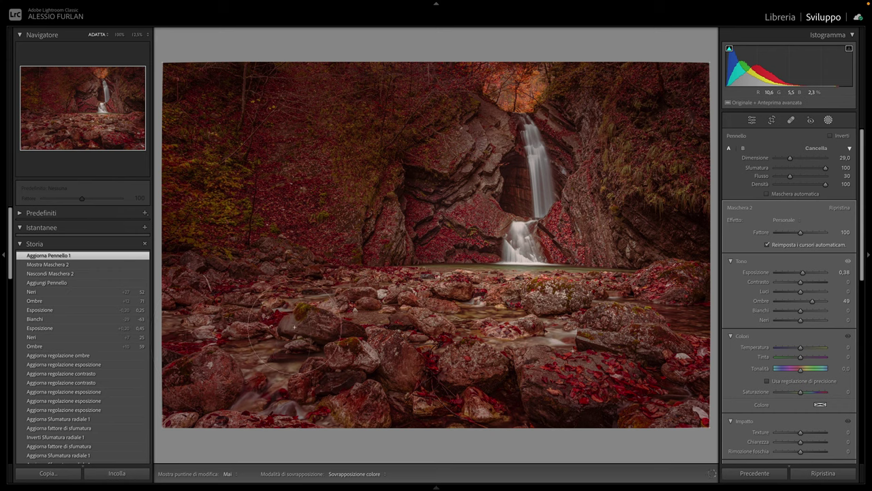
left_click_drag(354, 341, 297, 260)
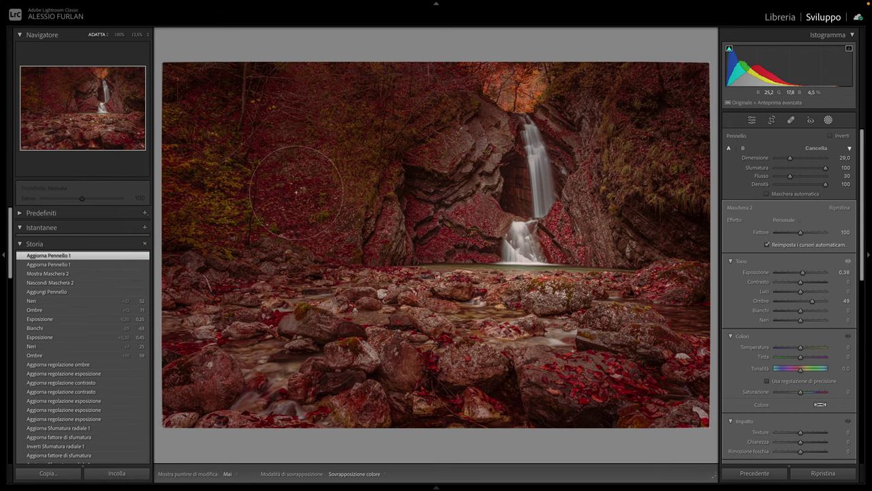
left_click_drag(503, 353, 580, 351)
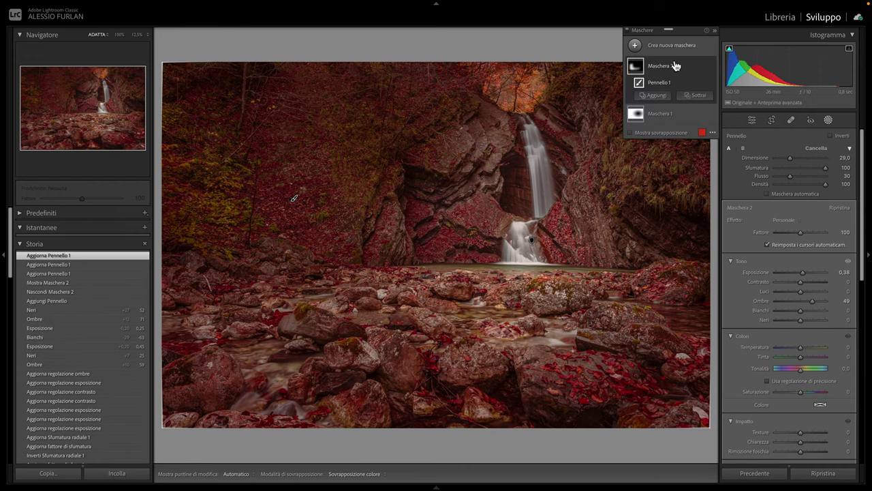
- Raise the brush mask's Exposure to 1.36, paint the lower-right rocks, and compare before/after
left_click_drag(802, 273, 807, 272)
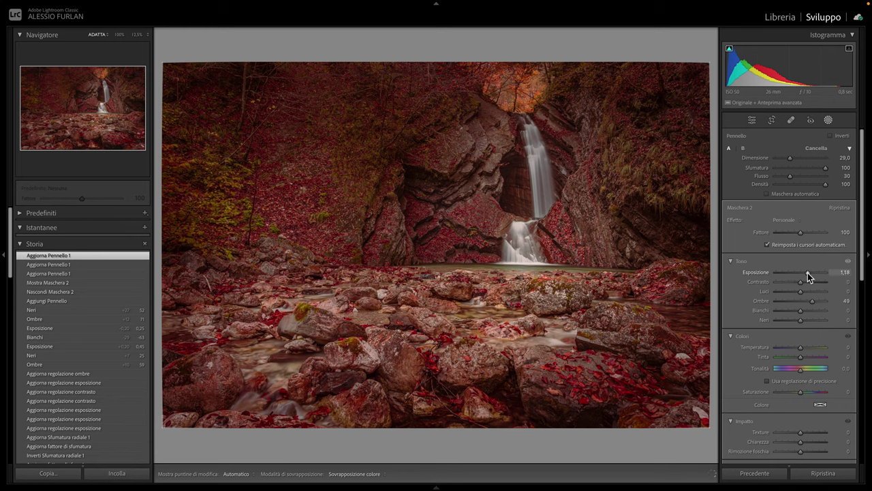
left_click_drag(809, 272, 809, 272)
key("h")
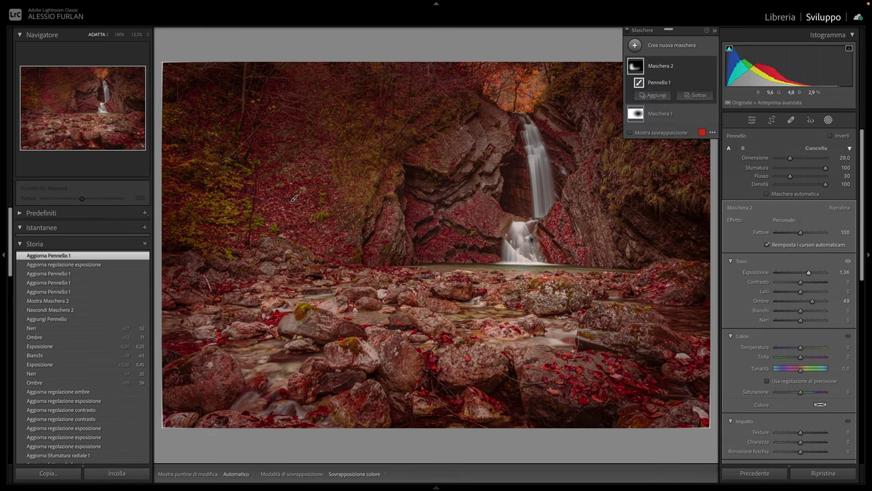
mouse_move(641, 347)
left_mouse_down()
mouse_move(702, 338)
mouse_move(634, 382)
left_mouse_up()
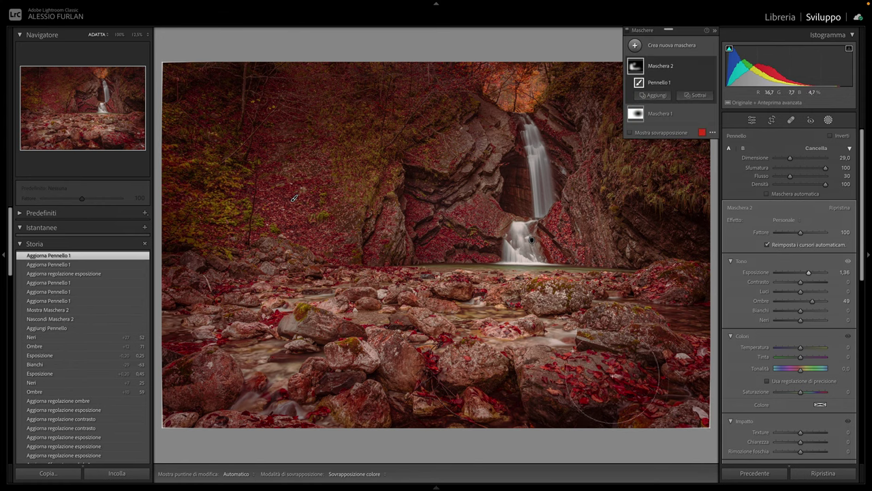
key("h")
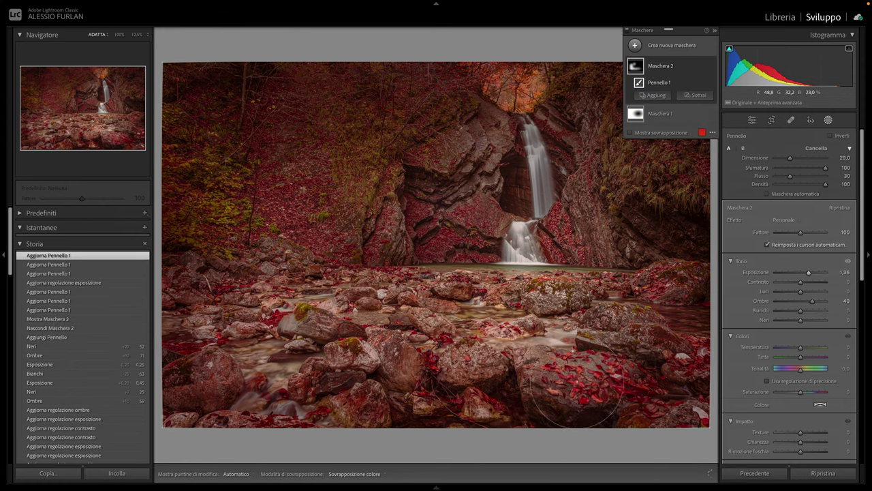
mouse_move(576, 385)
left_mouse_down()
mouse_move(634, 381)
mouse_move(593, 395)
left_mouse_up()
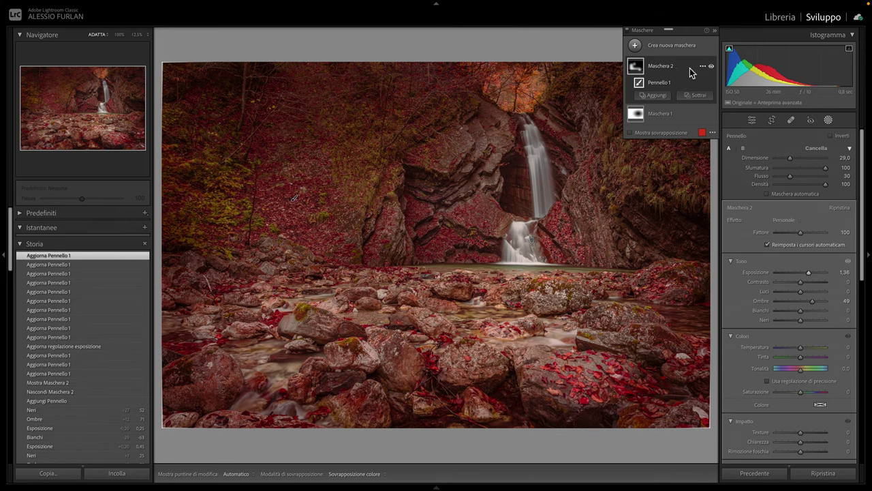
left_click(712, 67)
left_click(712, 67)
left_click(711, 67)
left_click(712, 66)
- Erase the brush mask from the upper left and the rocks beside the waterfall
left_click(712, 67)
key("o")
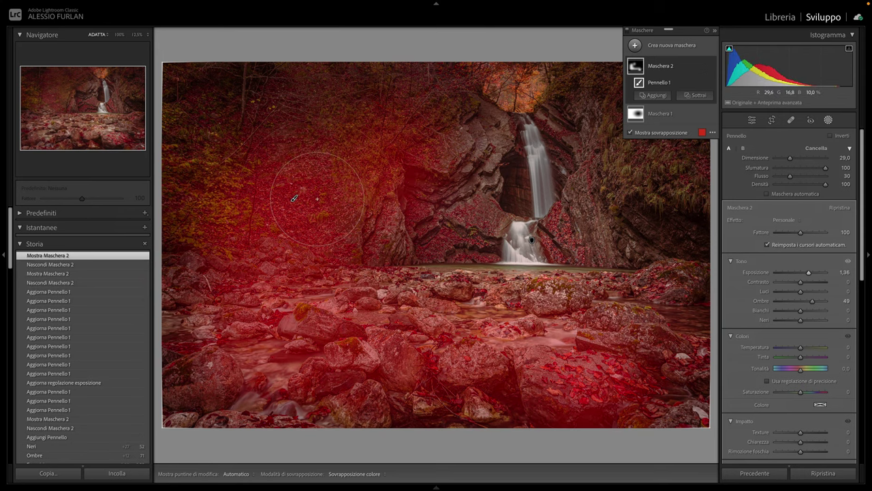
left_click_drag(252, 156, 198, 79)
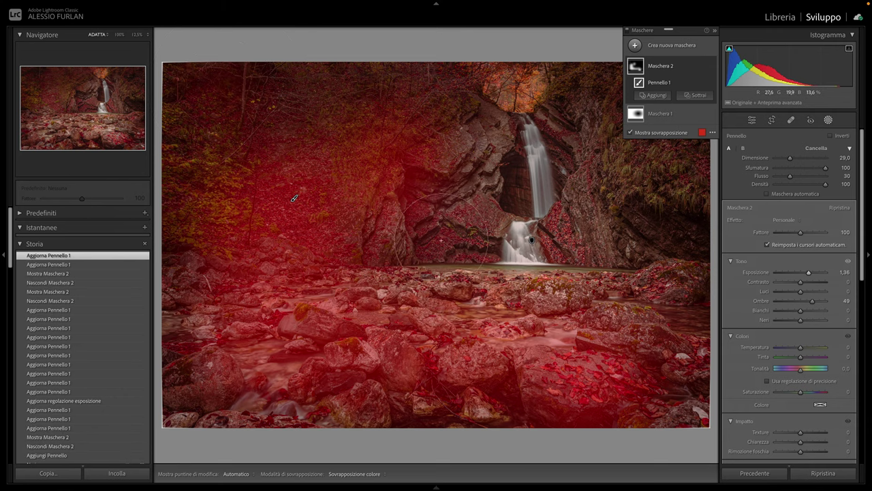
left_click_drag(426, 202, 419, 208)
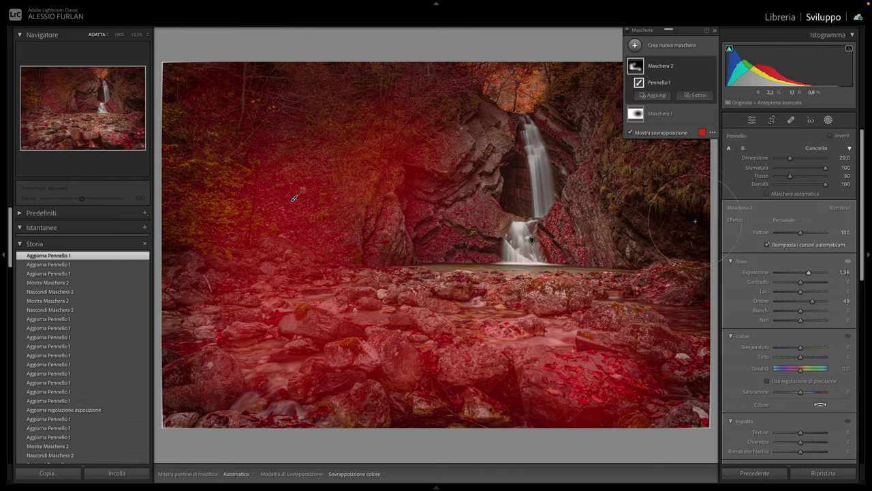
left_click_drag(662, 226, 654, 249)
left_click_drag(657, 204, 651, 252)
key("h")
mouse_move(648, 218)
left_mouse_down()
mouse_move(663, 240)
mouse_move(655, 266)
mouse_move(665, 286)
mouse_move(668, 280)
mouse_move(646, 283)
left_mouse_up()
key("h")
- Turn off the mask overlay and compare the brush mask's effect on and off
scroll(665, 278, "down", 3)
key("h")
key("h")
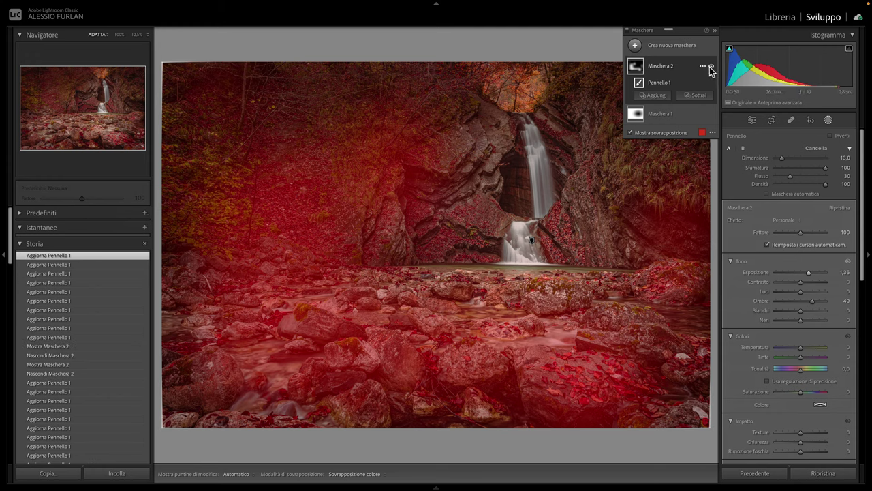
key("o")
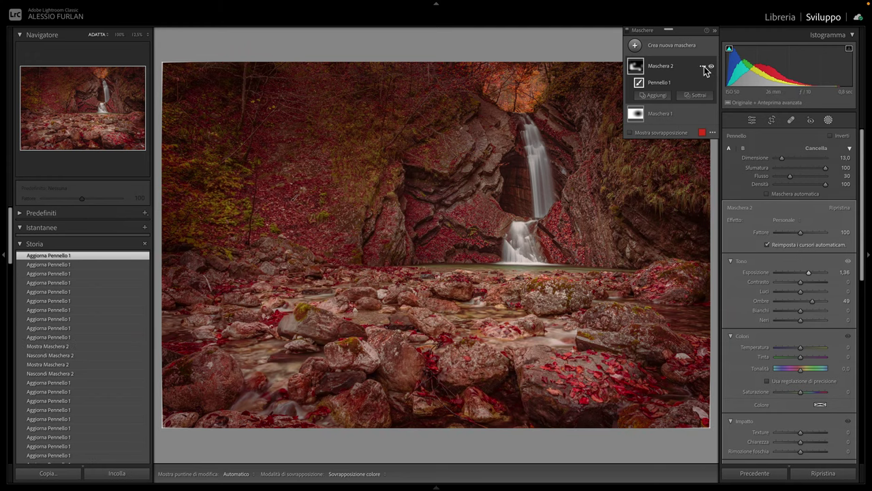
left_click(711, 67)
left_click(711, 67)
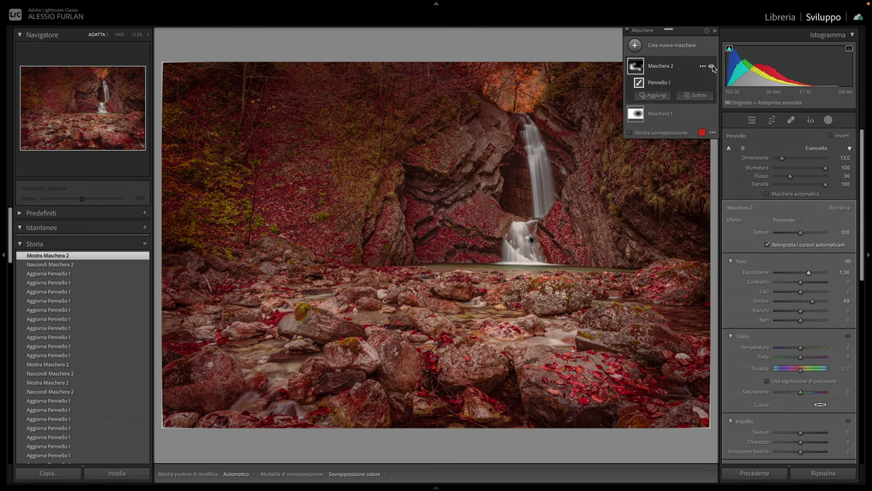
key("h")
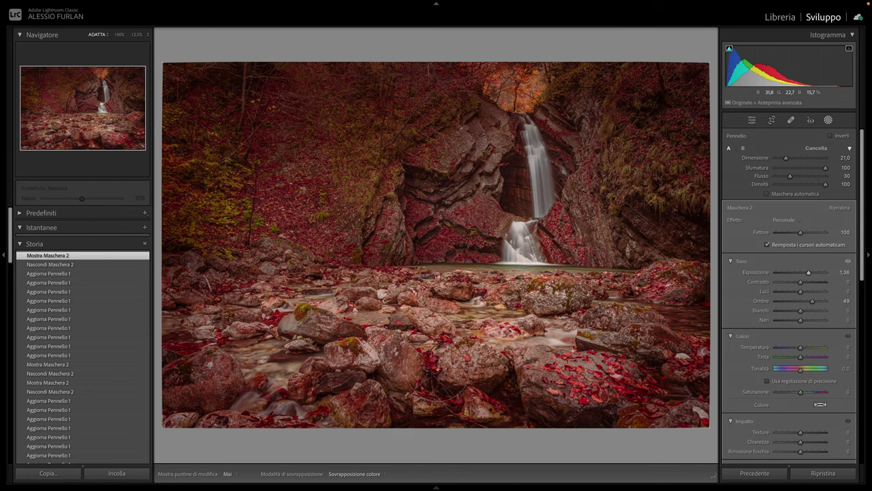
key("h")
scroll(279, 151, "up", 5)
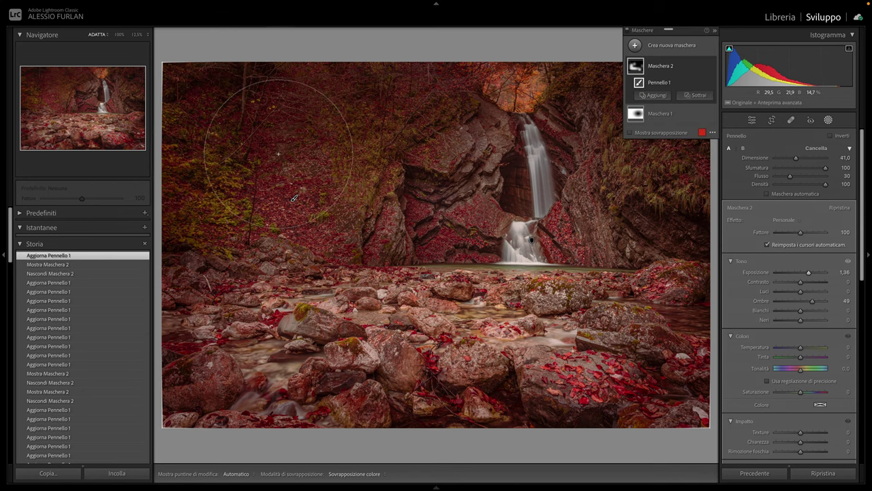
- Erase the mask from the rock face left of the waterfall and set Dehaze to 31
mouse_move(409, 194)
left_mouse_down()
mouse_move(399, 163)
mouse_move(422, 204)
mouse_move(431, 191)
left_mouse_up()
scroll(422, 198, "down", 4)
key("h")
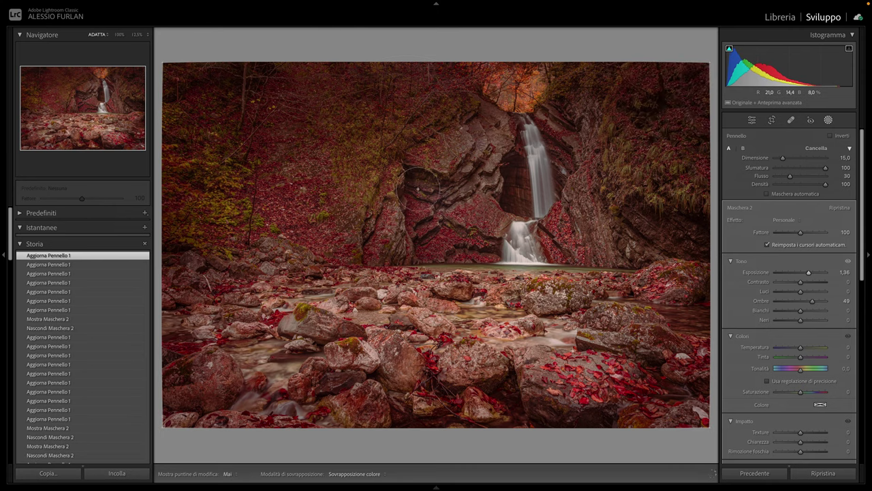
left_click_drag(424, 184, 387, 244)
key("h")
left_click_drag(474, 219, 498, 119)
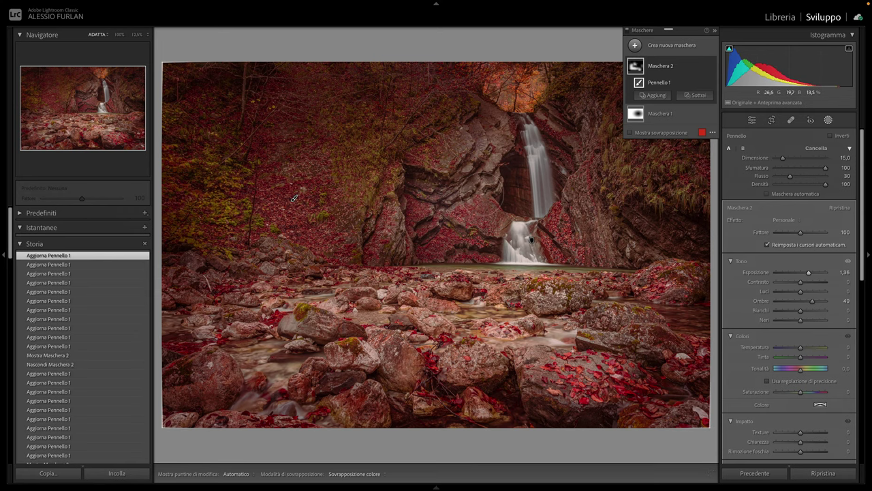
mouse_move(653, 67)
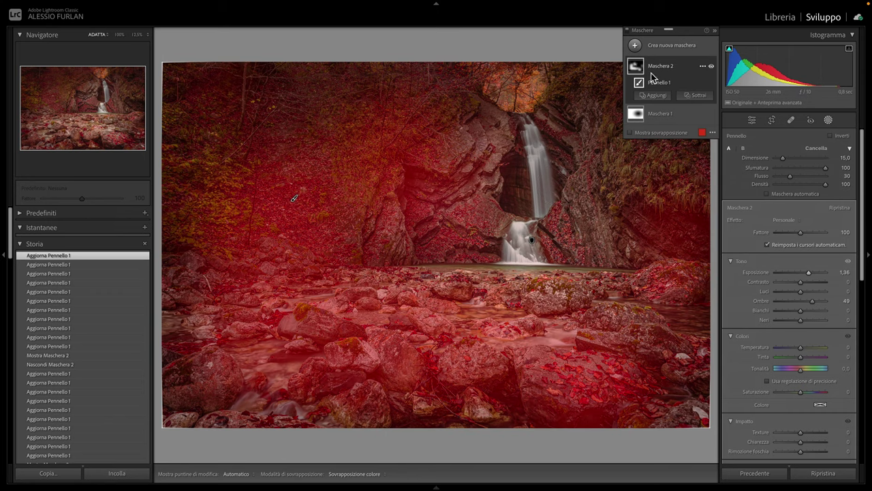
scroll(798, 327, "down", 5)
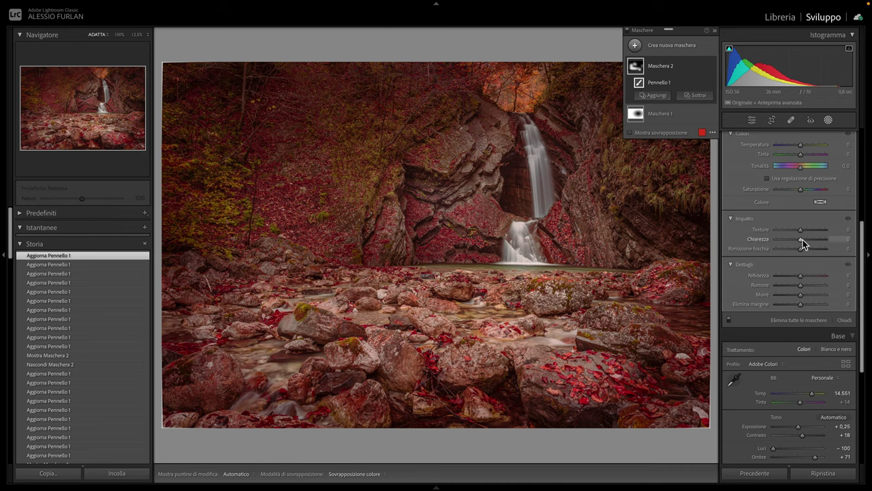
key("shift+w")
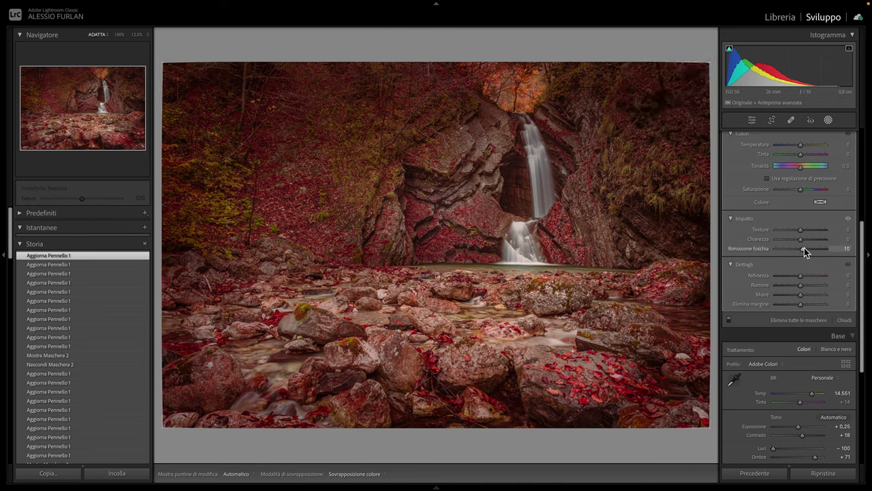
left_click_drag(804, 248, 807, 228)
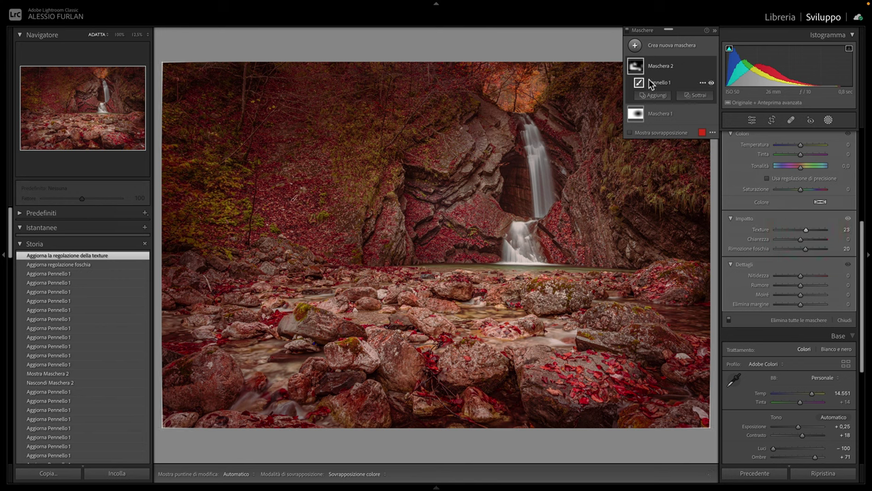
- Move and resize the radial mask so it is centred over the waterfall
left_click(646, 112)
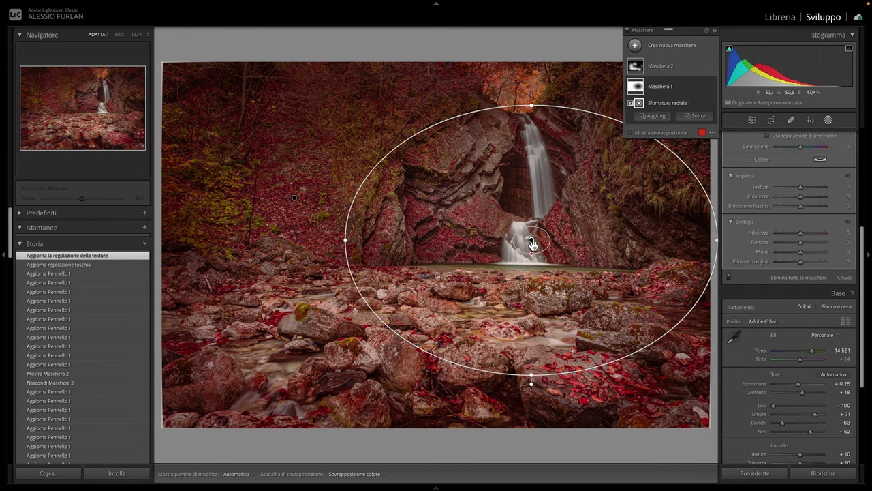
left_click_drag(534, 220, 581, 204)
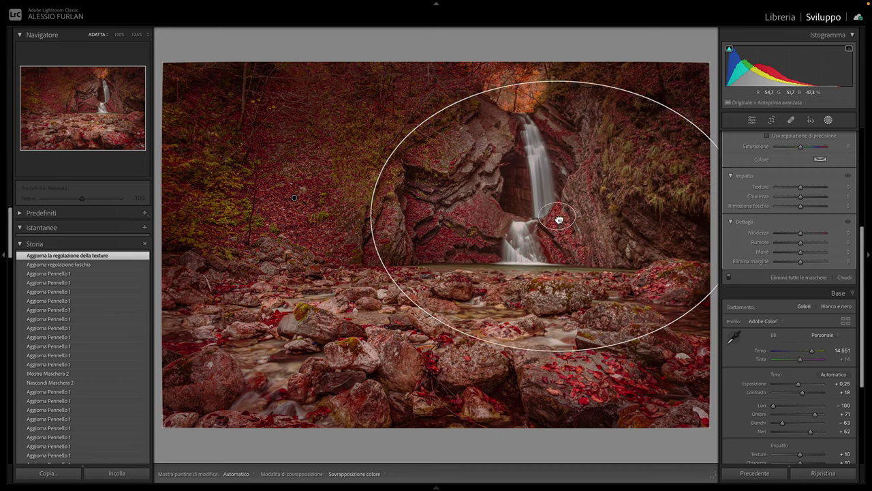
left_click_drag(581, 204, 554, 219)
left_click_drag(554, 86, 554, 92)
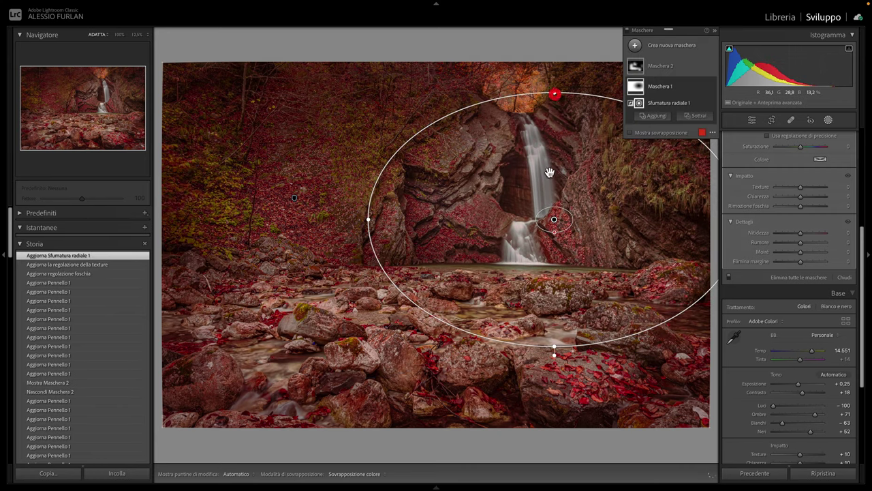
left_click_drag(553, 220, 552, 216)
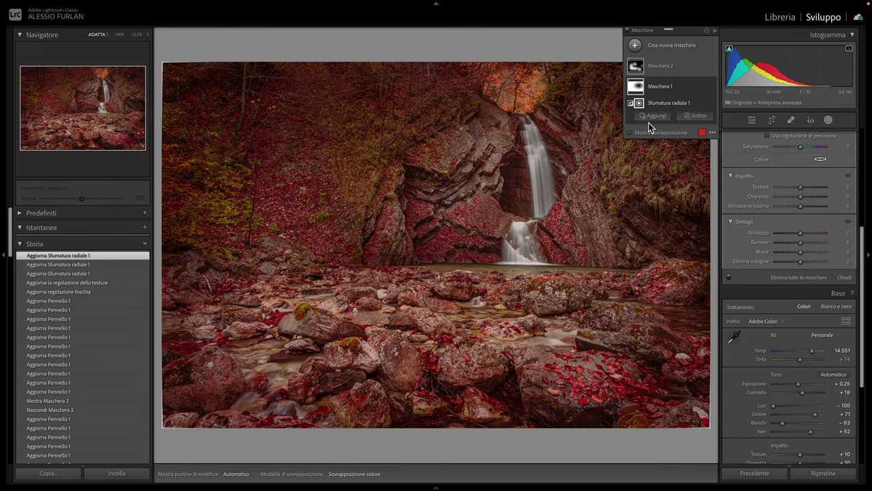
left_click_drag(552, 216, 547, 223)
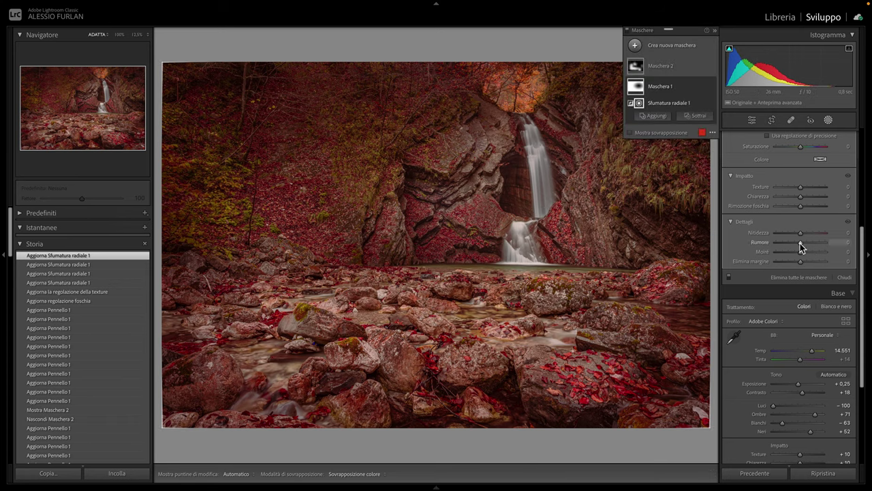
- Give the radial mask Clarity 13 and Dehaze 5, then close masking and compare with the original
left_click_drag(801, 196, 801, 205)
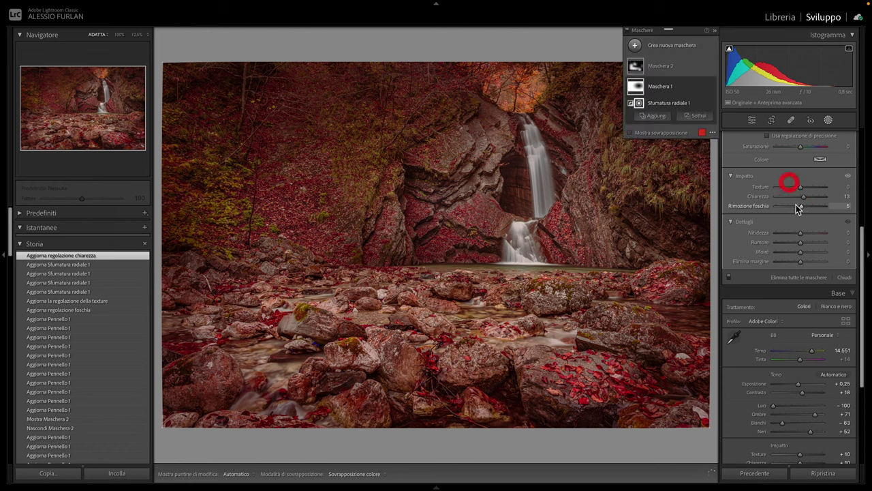
left_click(750, 119)
key("backslash")
key("backslash")
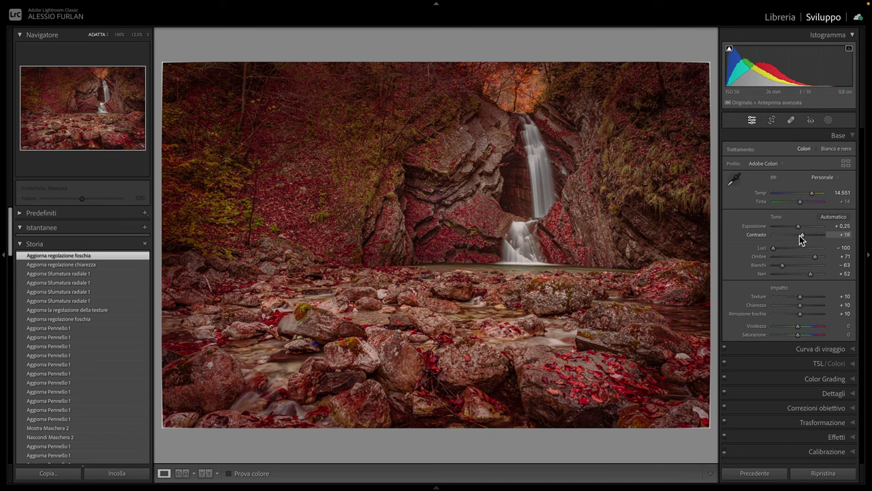
- At 12.5% zoom, raise global Contrast to +37 while keeping Exposure at +0.25
left_click(137, 36)
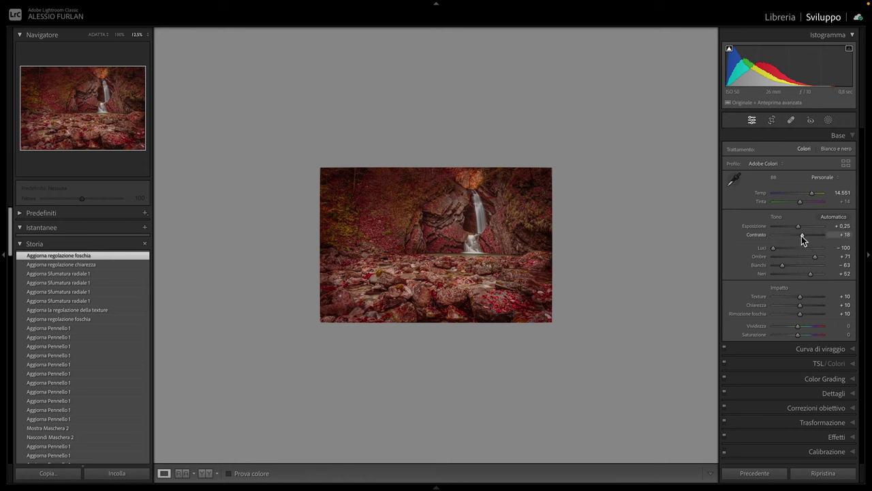
mouse_move(801, 236)
left_mouse_down()
mouse_move(812, 231)
mouse_move(802, 231)
left_mouse_up()
scroll(797, 225, "down", 1)
scroll(797, 225, "down", 1)
scroll(798, 225, "down", 1)
scroll(798, 226, "up", 3)
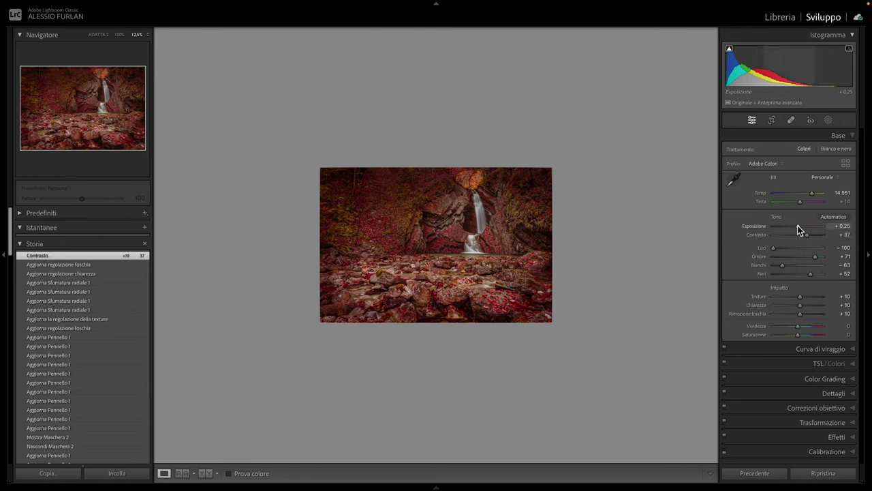
left_click(654, 212)
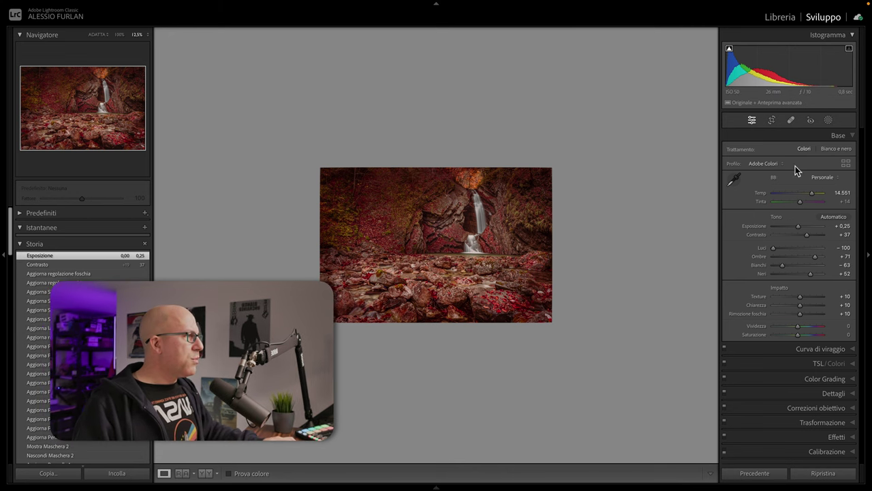
left_click(828, 120)
- Set the radial mask to Exposure -1.93 and Highlights -25, then close masking and compare
left_click(652, 82)
key("o")
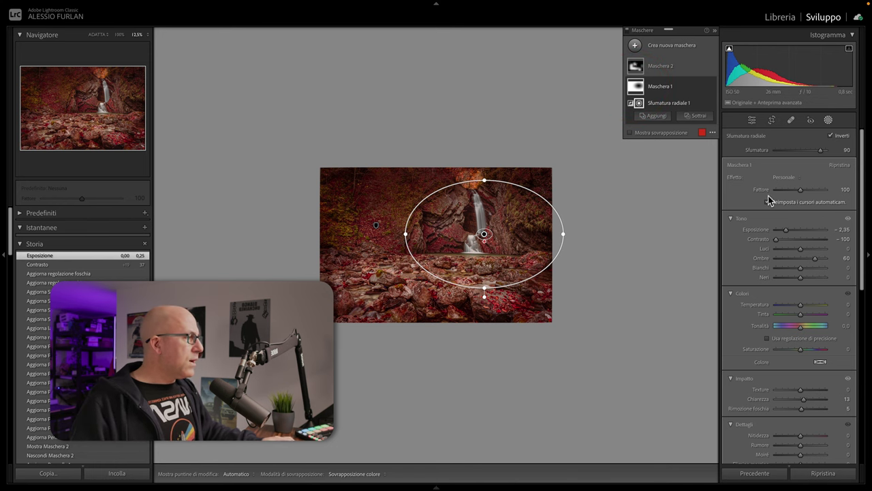
left_click_drag(786, 230, 789, 230)
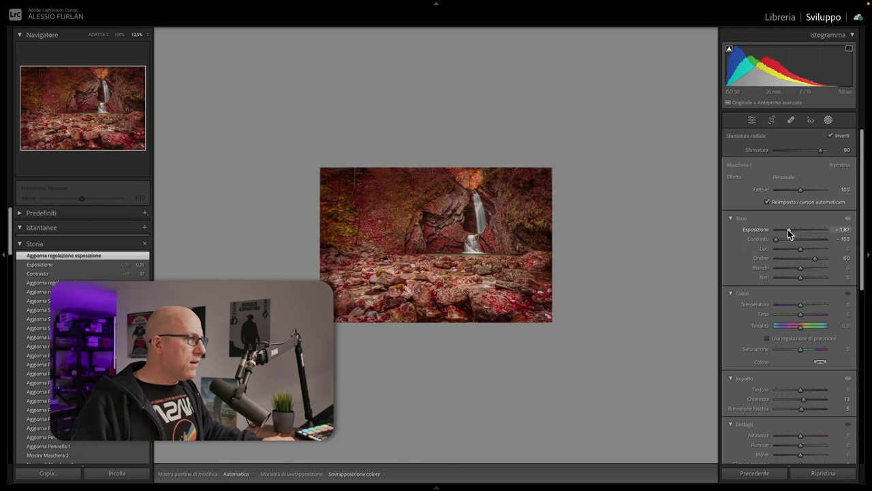
mouse_move(789, 230)
left_mouse_down()
mouse_move(795, 249)
mouse_move(789, 229)
left_mouse_up()
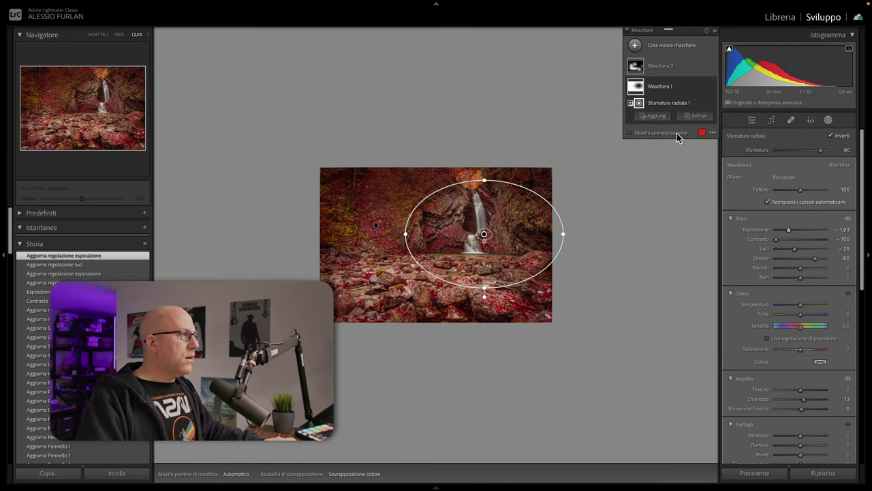
left_click(752, 120)
key("backslash")
key("backslash")
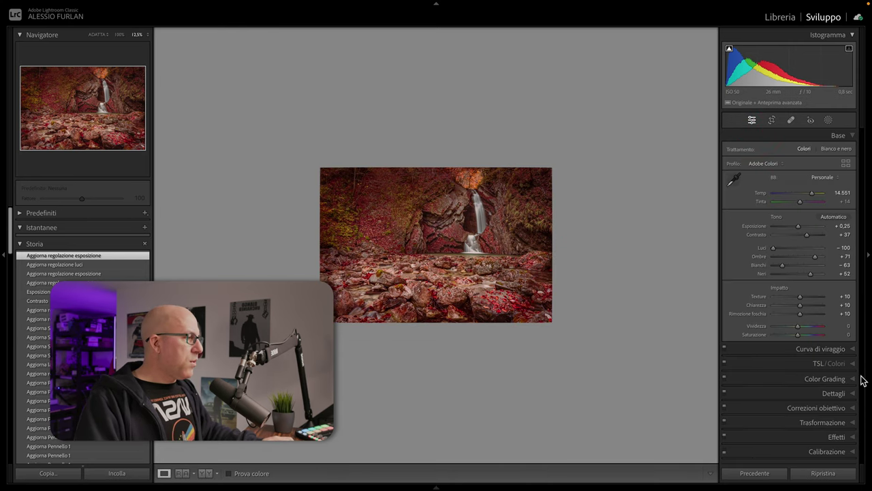
- Set sharpening to Amount 92 and Radius 0.6, previewing detail on the leaves and rocks
left_click(851, 395)
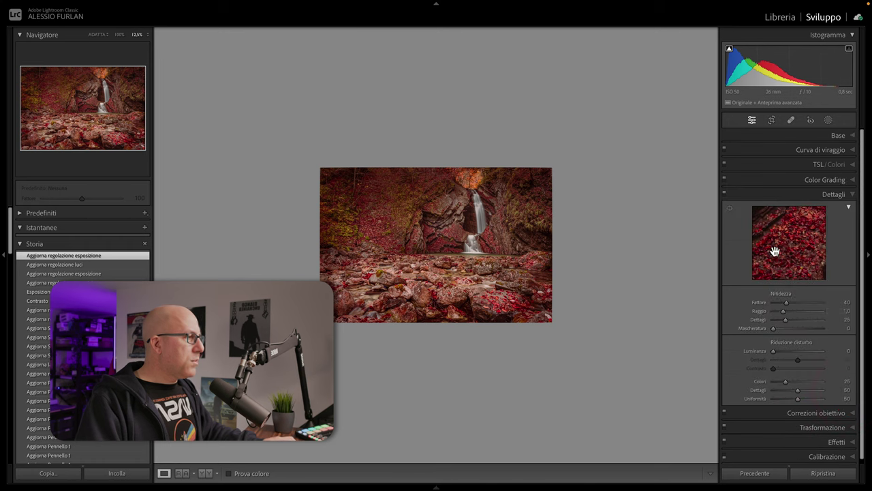
mouse_move(783, 311)
left_mouse_down()
mouse_move(775, 310)
mouse_move(808, 302)
left_mouse_up()
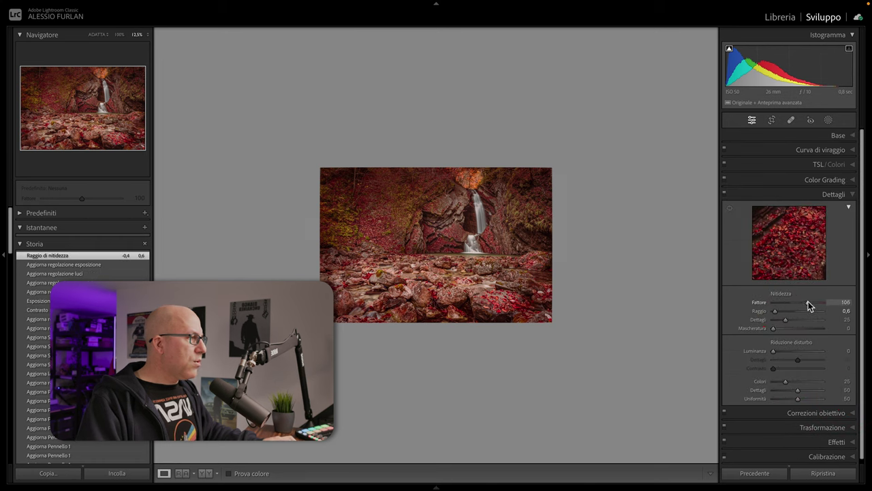
left_click_drag(798, 239, 790, 253)
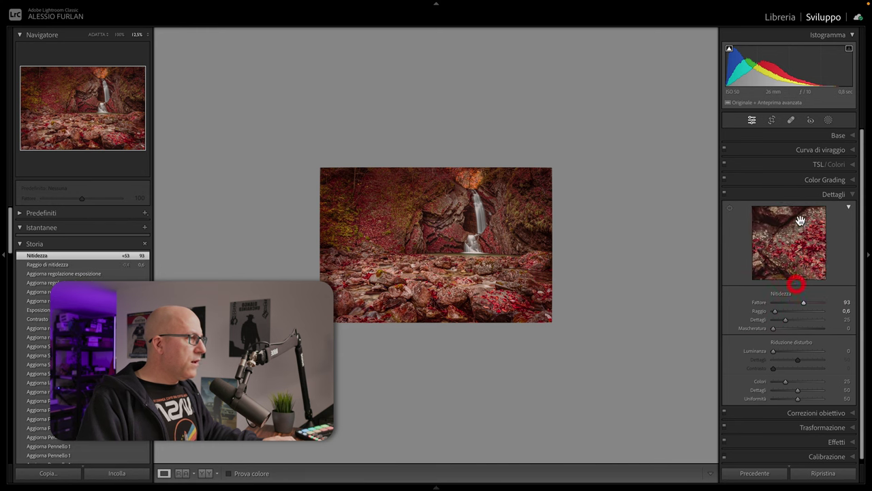
left_click(730, 207)
left_click_drag(479, 212, 457, 236)
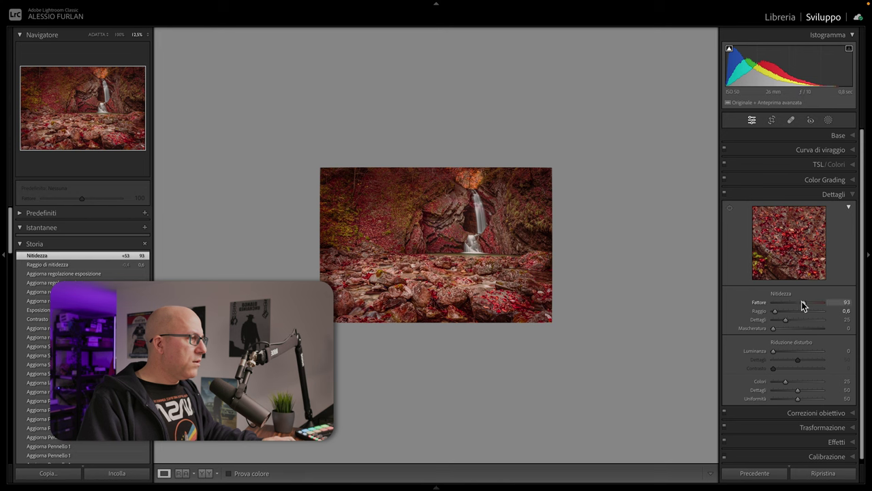
left_click_drag(793, 303, 802, 303)
left_click(637, 275)
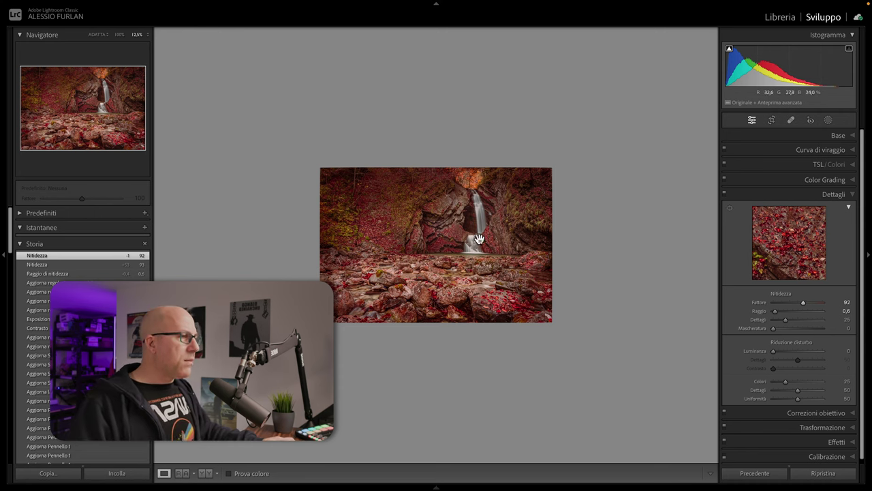
- Check the photo at 100%, then create an object mask by brushing over the waterfall
left_click(119, 34)
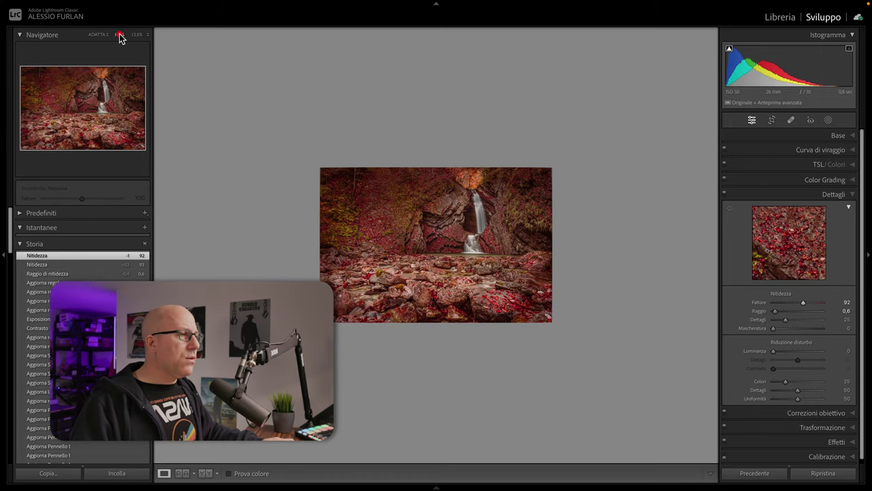
left_click_drag(563, 150, 524, 205)
left_click(524, 205)
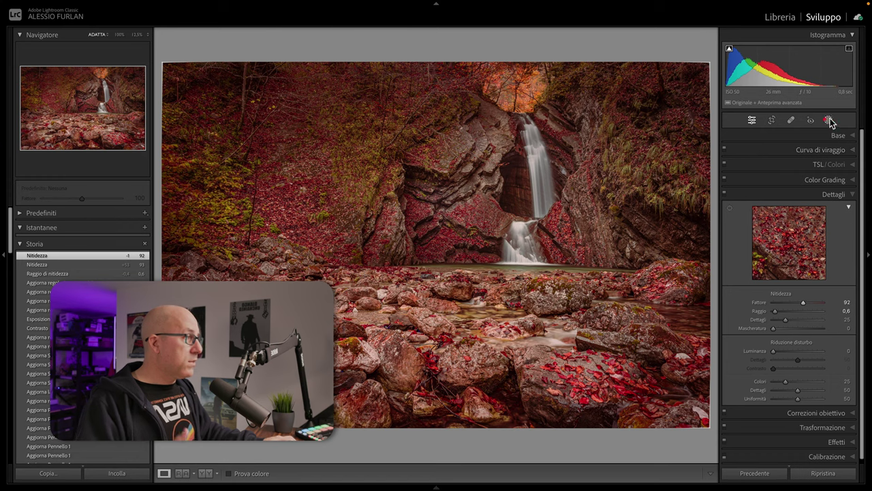
left_click(828, 119)
left_click(634, 45)
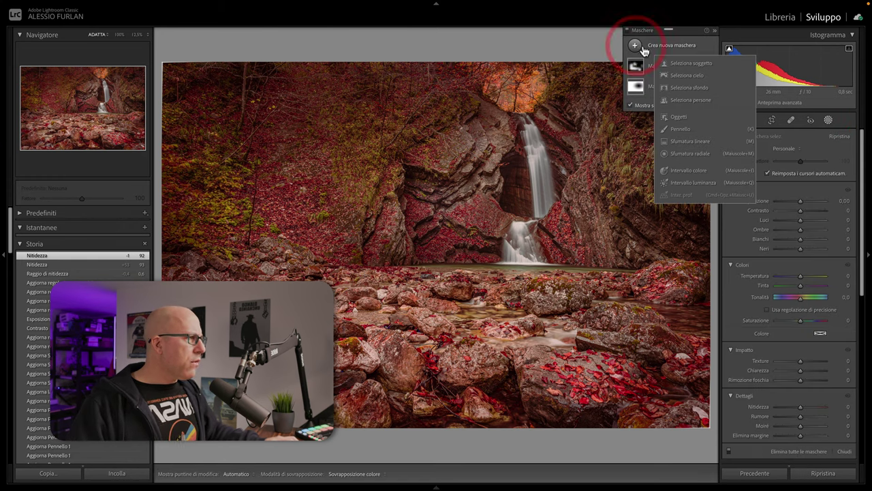
left_click(680, 118)
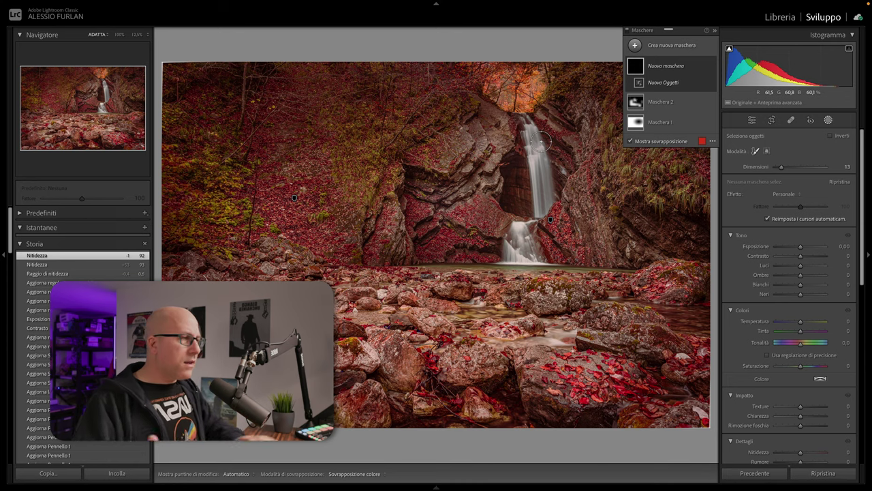
mouse_move(526, 118)
left_mouse_down()
mouse_move(542, 205)
mouse_move(512, 244)
mouse_move(536, 257)
left_mouse_up()
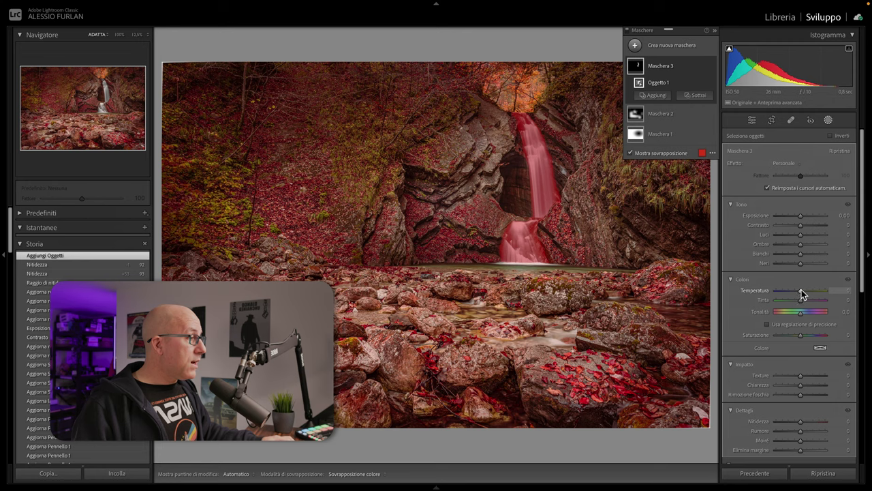
- Give the waterfall mask Temperature +24, Contrast +20, Highlights -28, Exposure -0.02, and compare
mouse_move(802, 293)
left_mouse_down()
mouse_move(811, 291)
mouse_move(773, 293)
mouse_move(801, 294)
left_mouse_up()
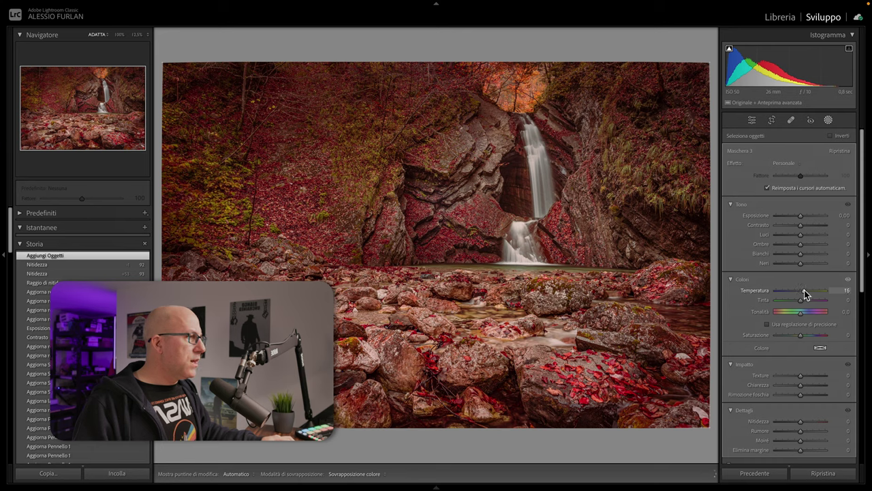
left_click_drag(808, 293, 806, 292)
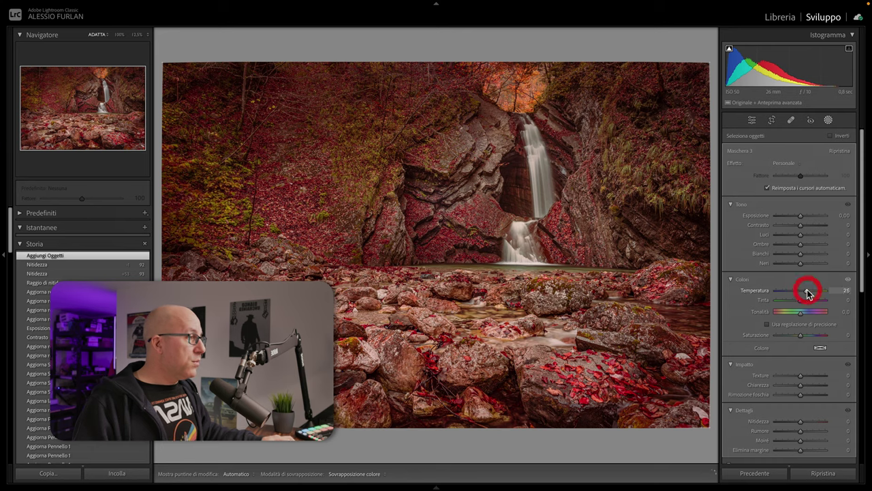
mouse_move(799, 234)
left_mouse_down()
mouse_move(788, 236)
mouse_move(800, 214)
mouse_move(807, 223)
left_mouse_up()
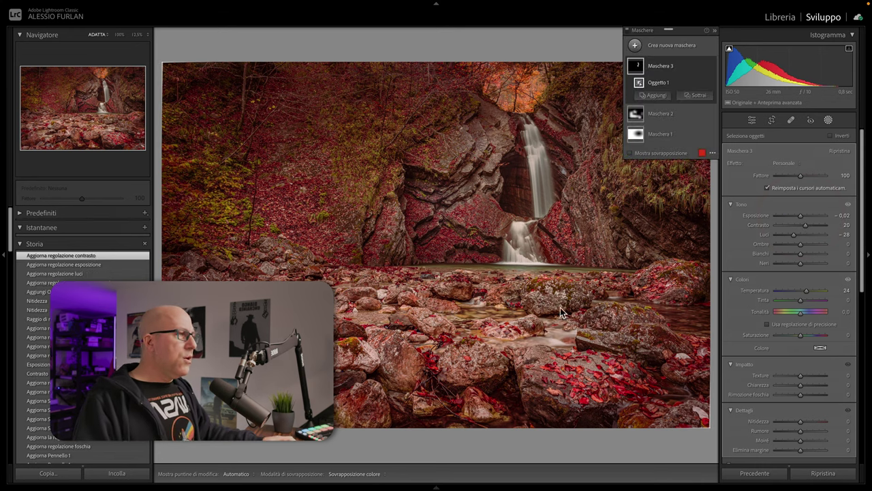
left_click(712, 67)
- Close masking, compare before/after at 12.5%, and set global Vibrance +1 and Saturation +4
left_click(711, 67)
left_click(712, 67)
left_click(711, 67)
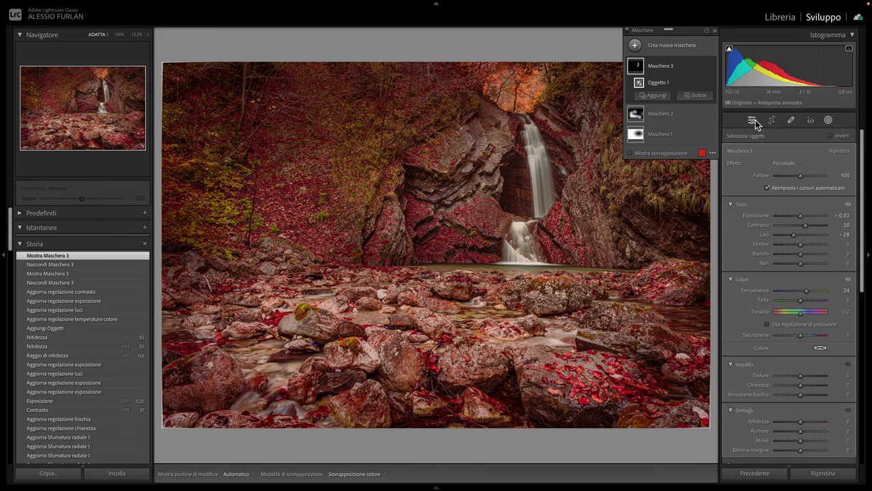
left_click(754, 120)
left_click(452, 225)
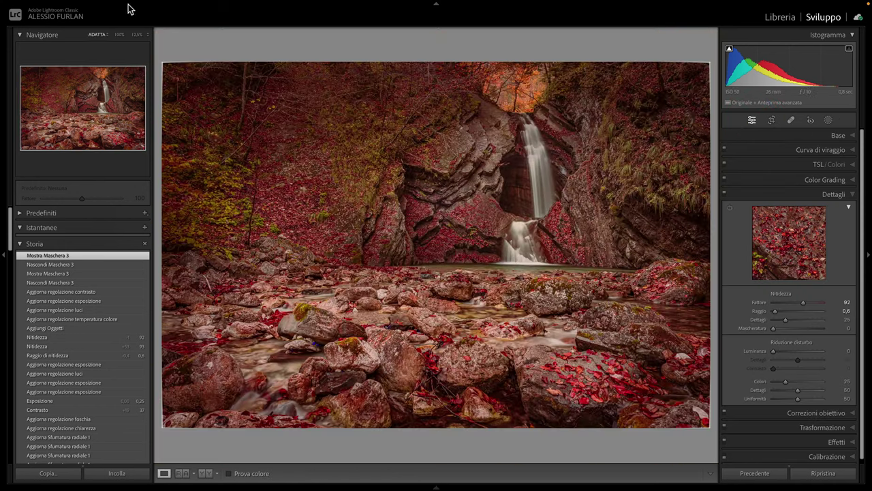
left_click(137, 35)
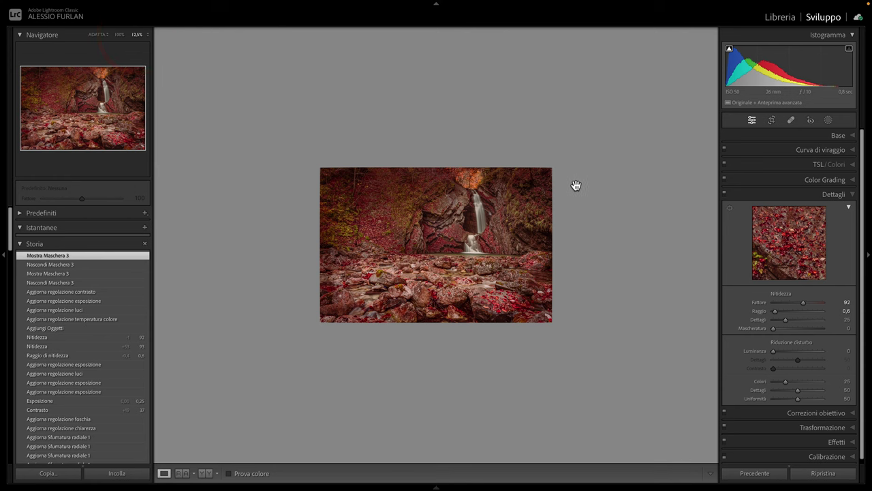
key("backslash")
key("backslash")
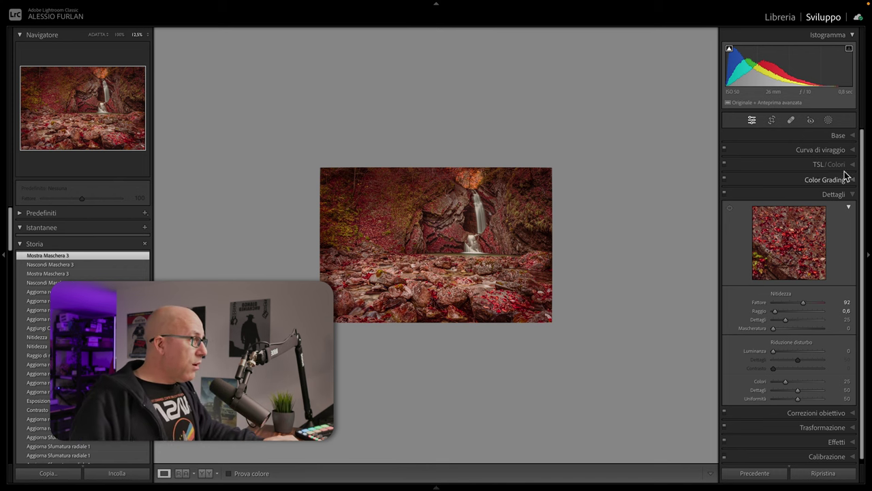
left_click(850, 137)
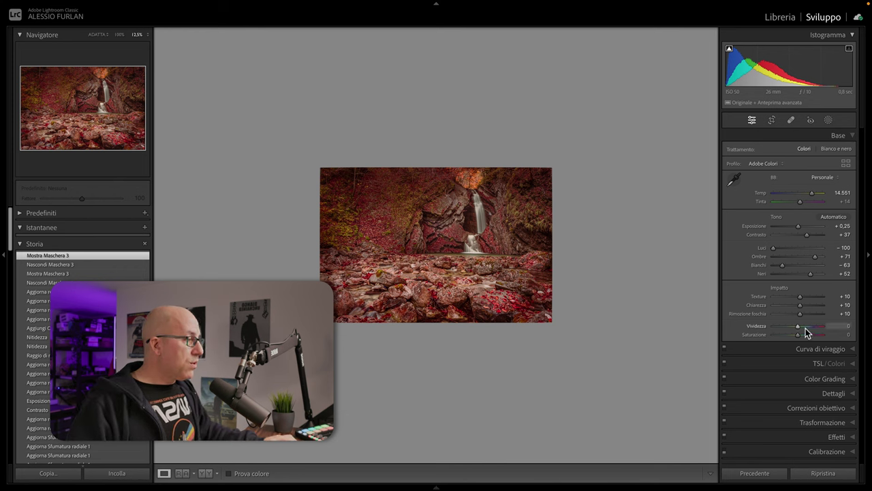
left_click_drag(799, 329, 797, 331)
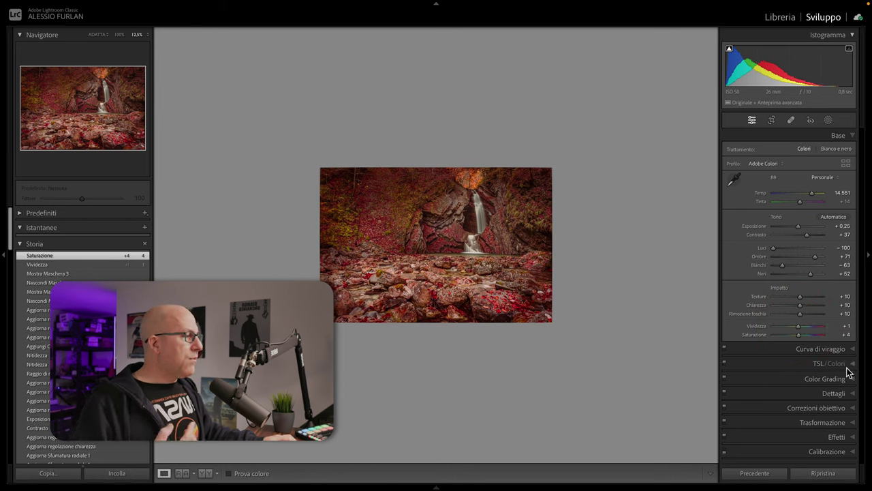
- In HSL Hue, push orange further toward red, giving Red −43, Orange −65, Yellow −56
left_click(820, 364)
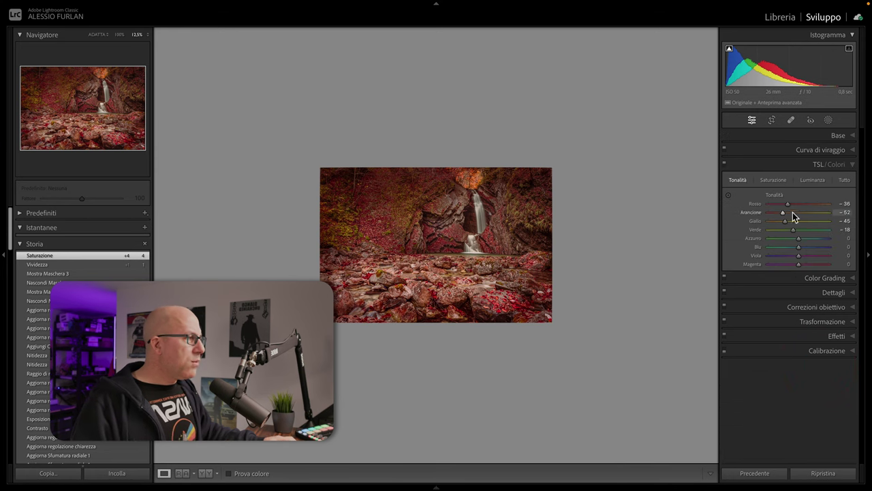
mouse_move(784, 211)
left_mouse_down()
mouse_move(776, 212)
mouse_move(781, 220)
left_mouse_up()
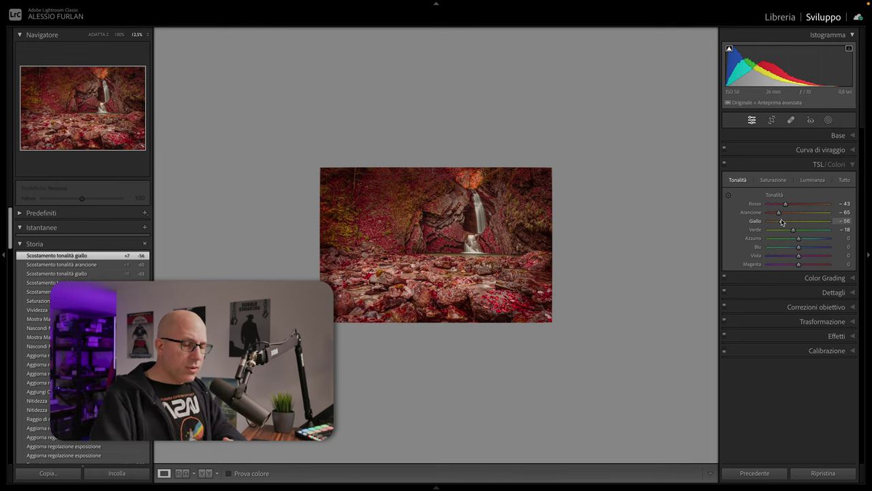
key("backslash")
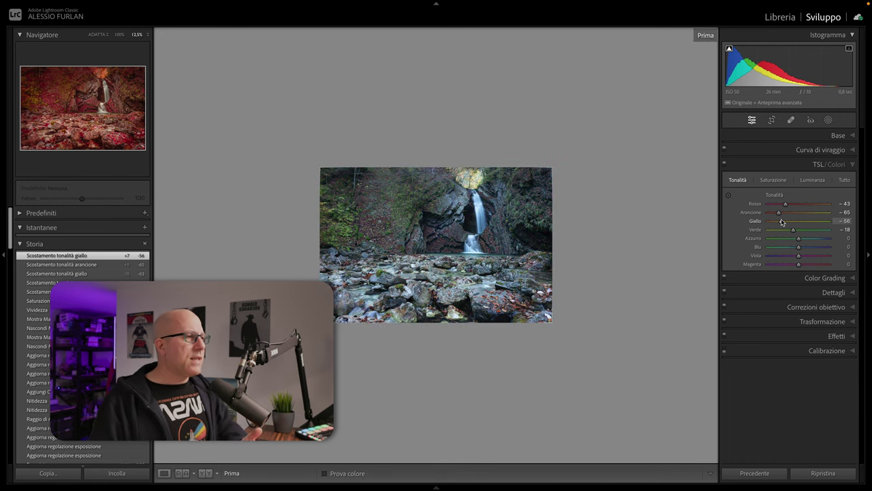
key("backslash")
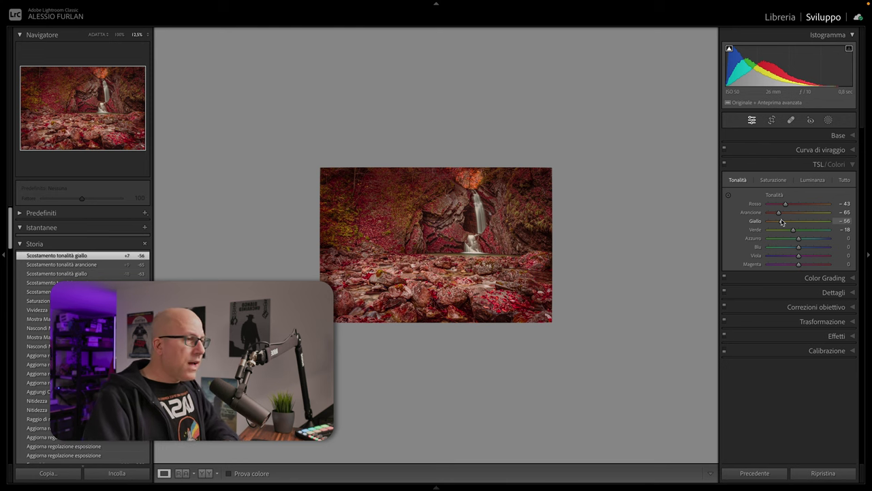
key("backslash")
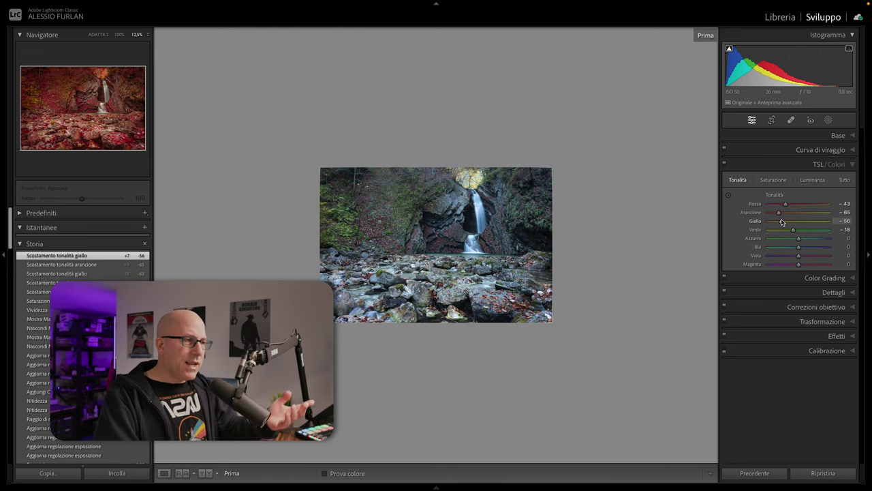
key("backslash")
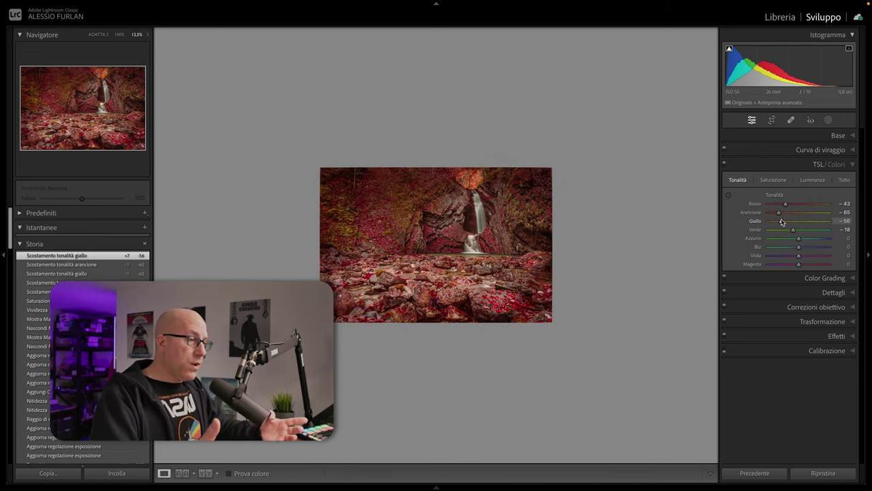